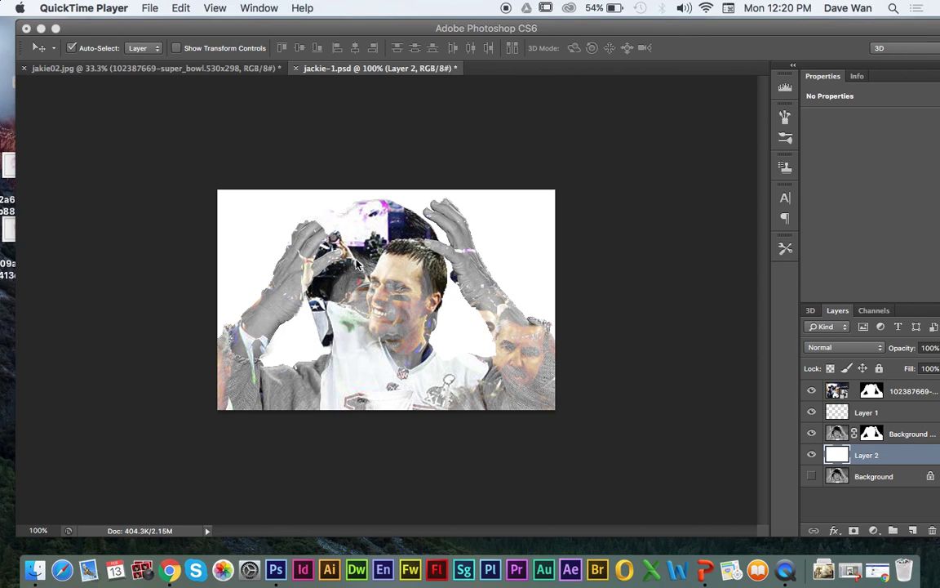
Step: Compare the composite with the super bowl photo layer and the masked portrait layer each hidden and shown
left_click(819, 396)
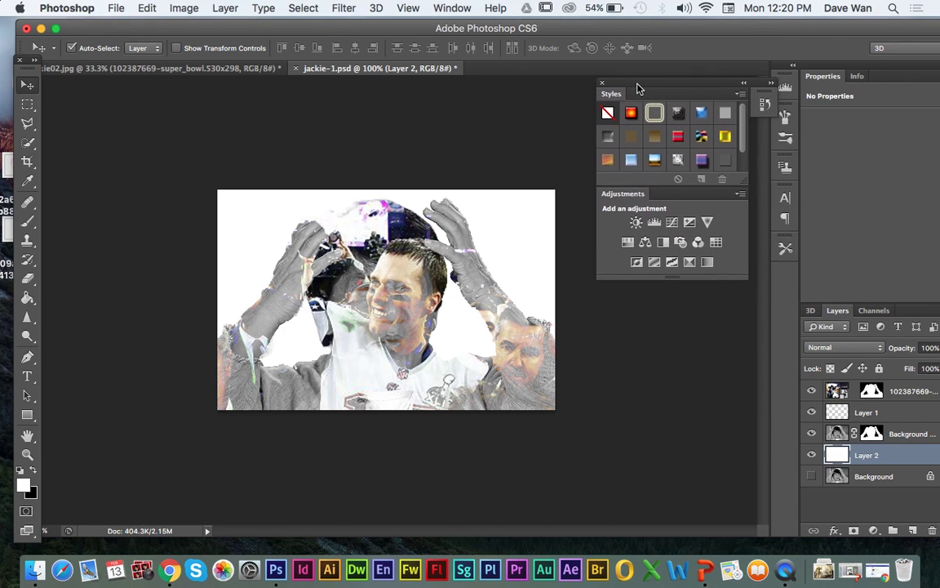
left_click(811, 392)
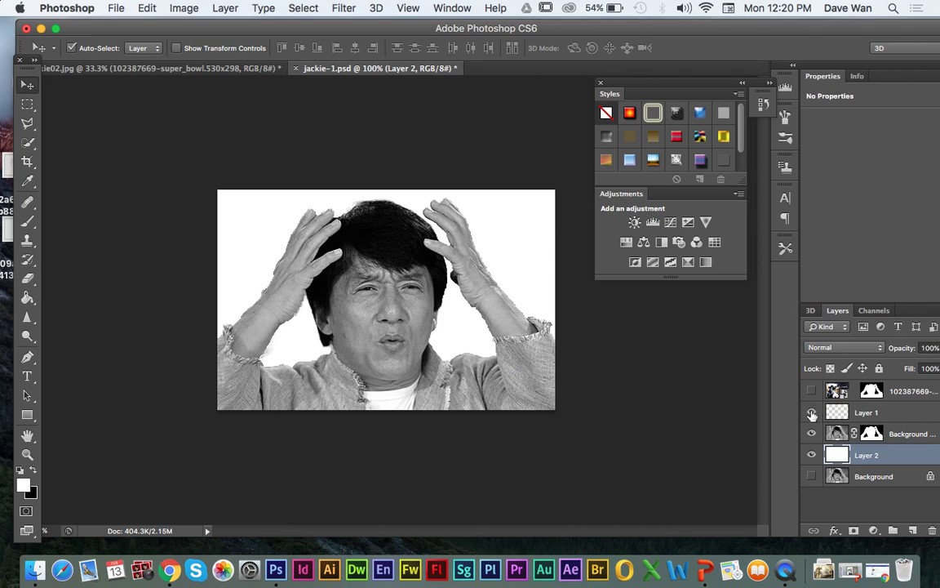
left_click(811, 433)
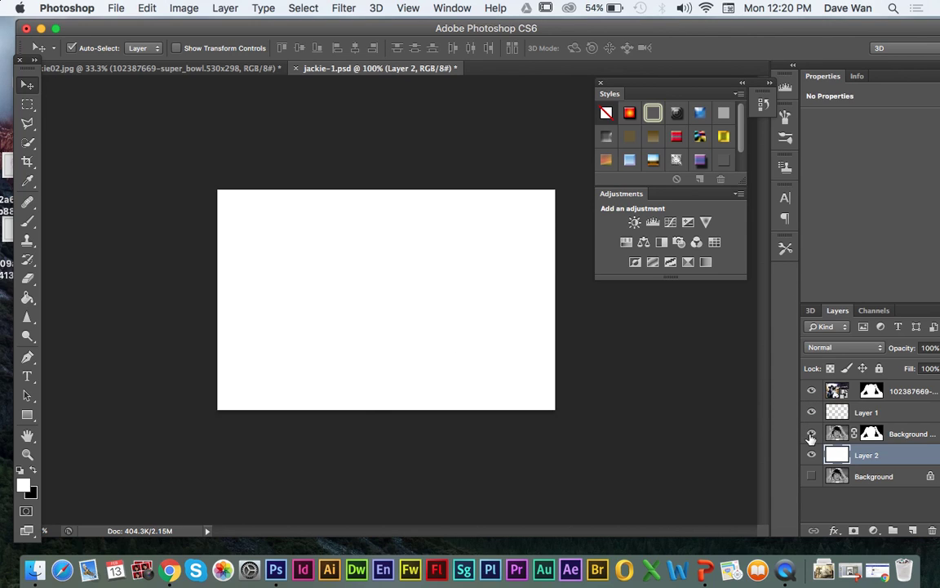
left_click(811, 392)
left_click(811, 434)
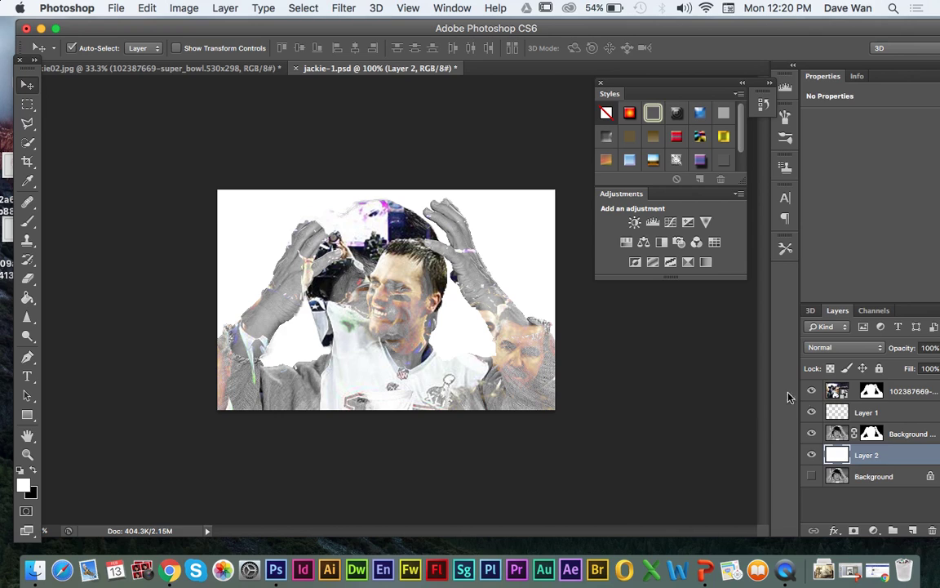
left_click(813, 392)
left_click(813, 393)
left_click(813, 393)
left_click(813, 392)
Step: Duplicate the masked Background copy 2 layer within jackie-1.psd and hide the original copy
left_click(897, 433)
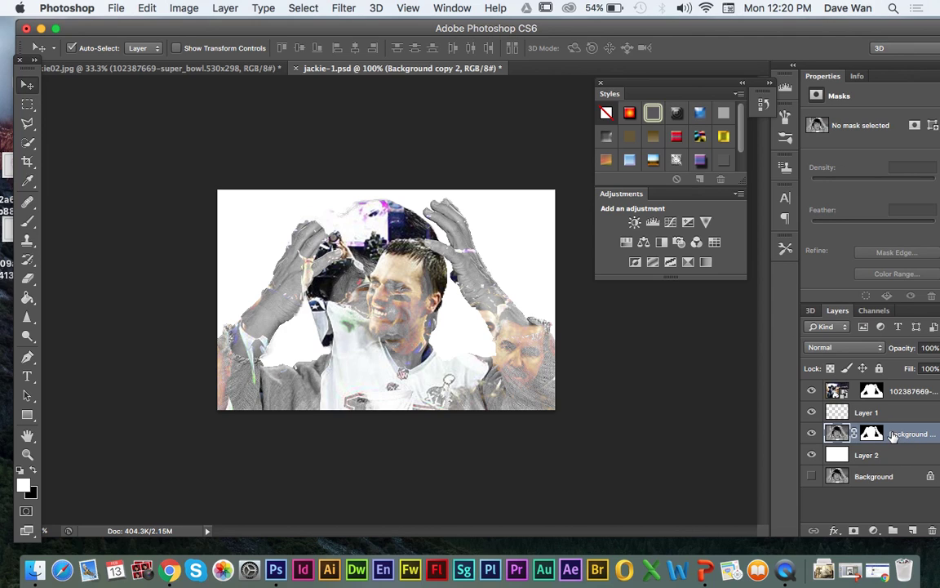
left_click(812, 391)
left_click(813, 392)
left_click(225, 7)
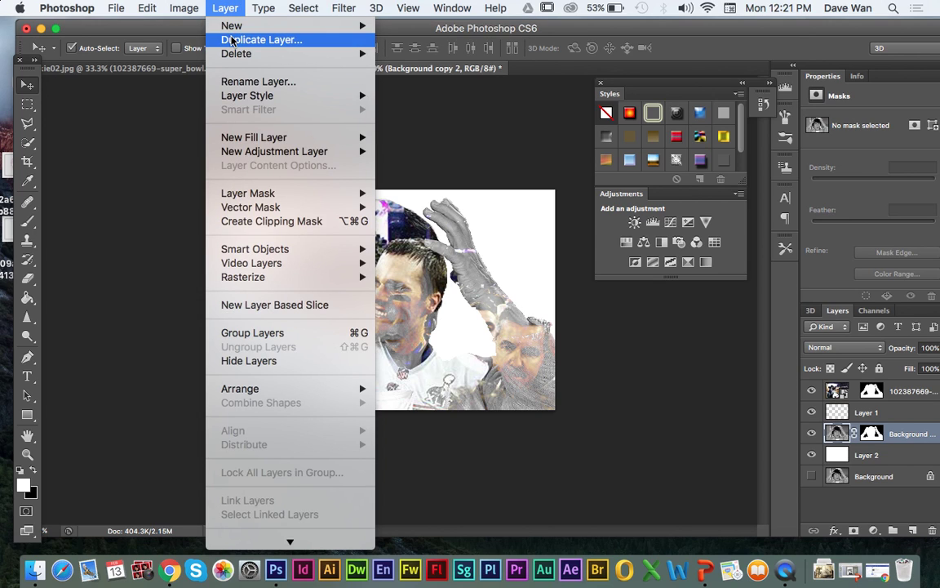
left_click(237, 39)
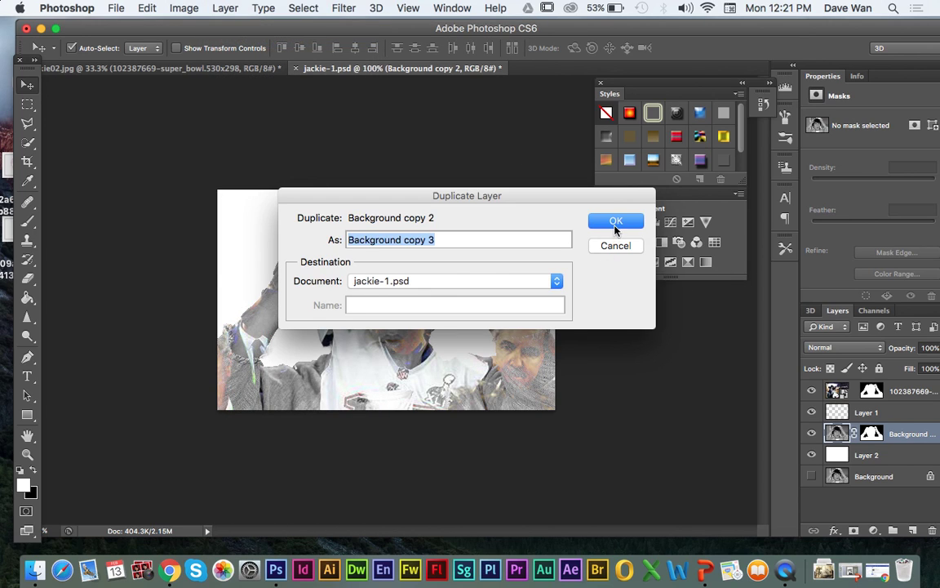
left_click(616, 227)
left_click(812, 455)
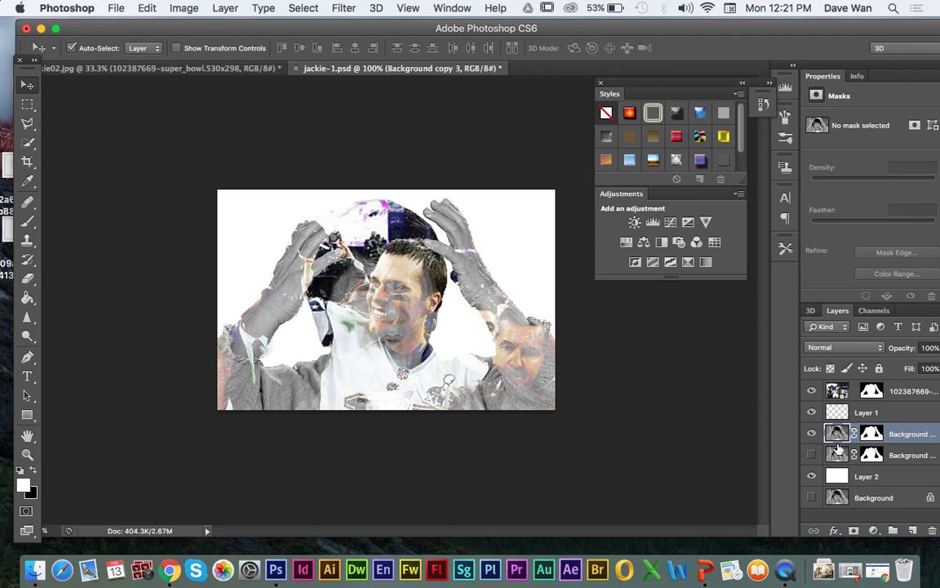
left_click(812, 454)
Step: Brighten the duplicated portrait layer with a Brightness/Contrast adjustment of brightness 68 and contrast 1
left_click(188, 9)
left_click(186, 9)
left_click(194, 9)
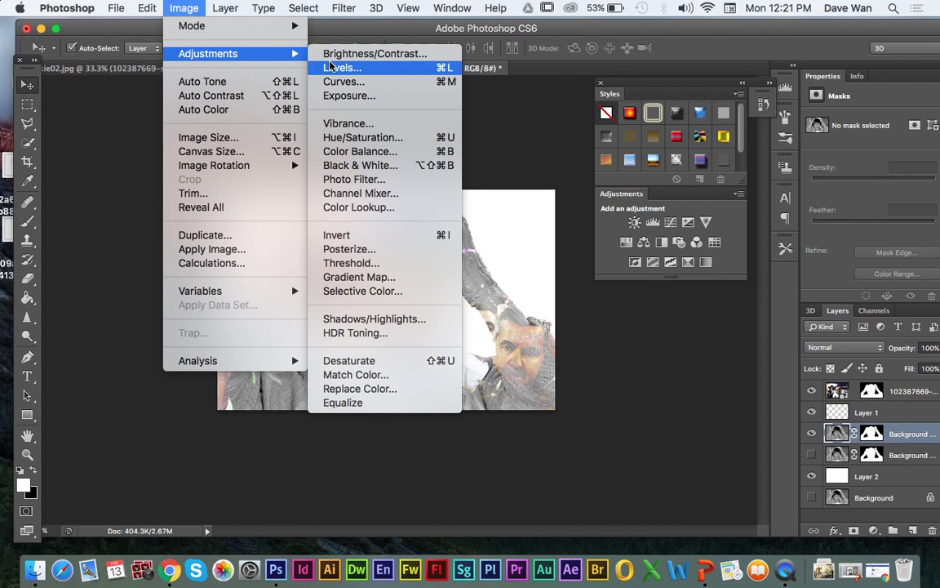
mouse_move(184, 53)
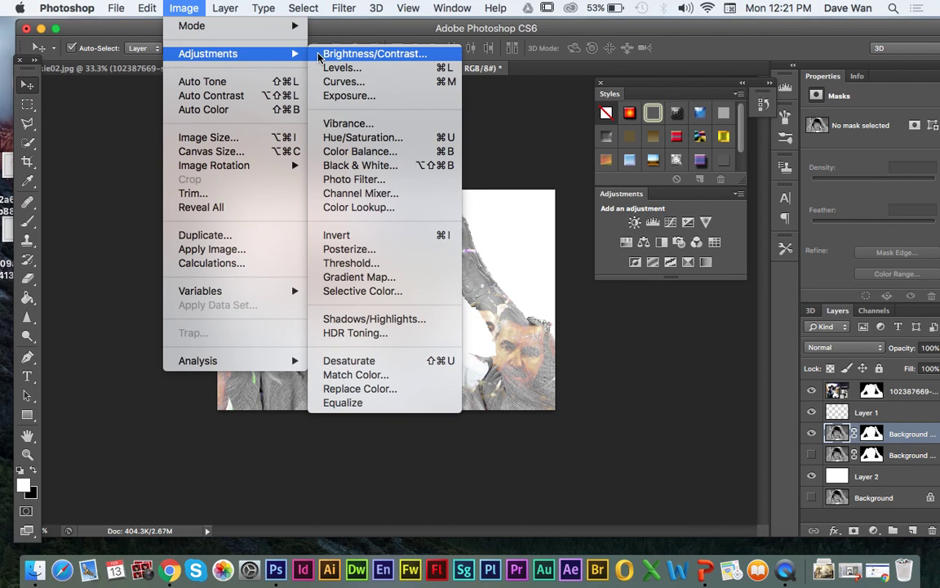
left_click(343, 54)
left_click_drag(762, 207, 807, 212)
mouse_move(763, 246)
left_mouse_down()
mouse_move(796, 244)
mouse_move(734, 244)
mouse_move(763, 247)
left_mouse_up()
left_click_drag(806, 208, 799, 211)
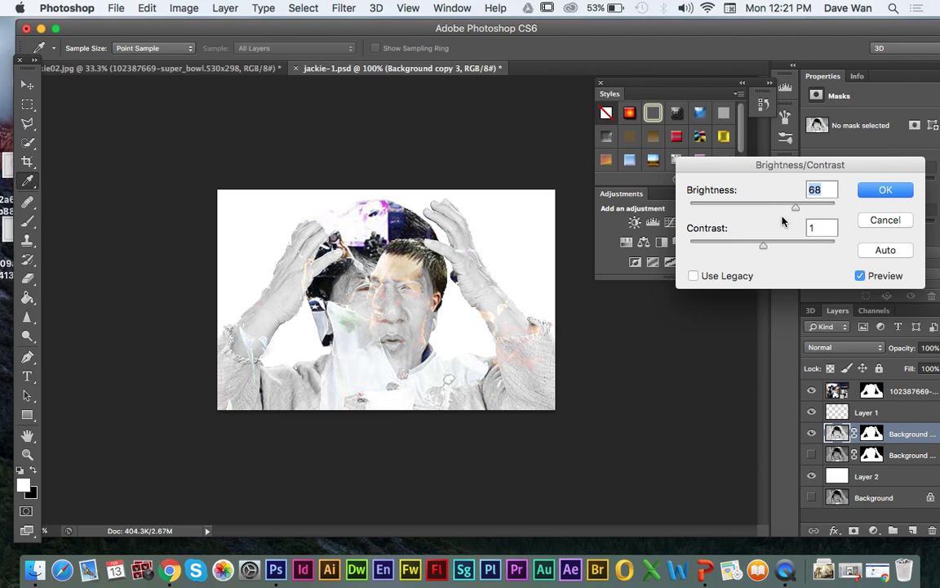
left_click_drag(837, 174, 685, 176)
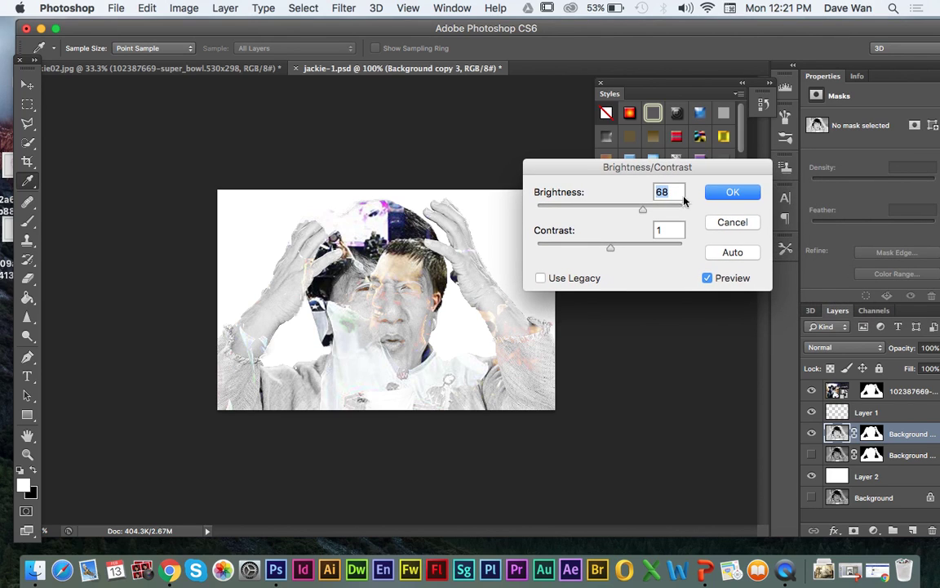
left_click(722, 193)
Step: Check the super bowl photo layer's effect on the brightened portrait and set its blend mode to Multiply
left_click(813, 392)
left_click(813, 391)
left_click(830, 393)
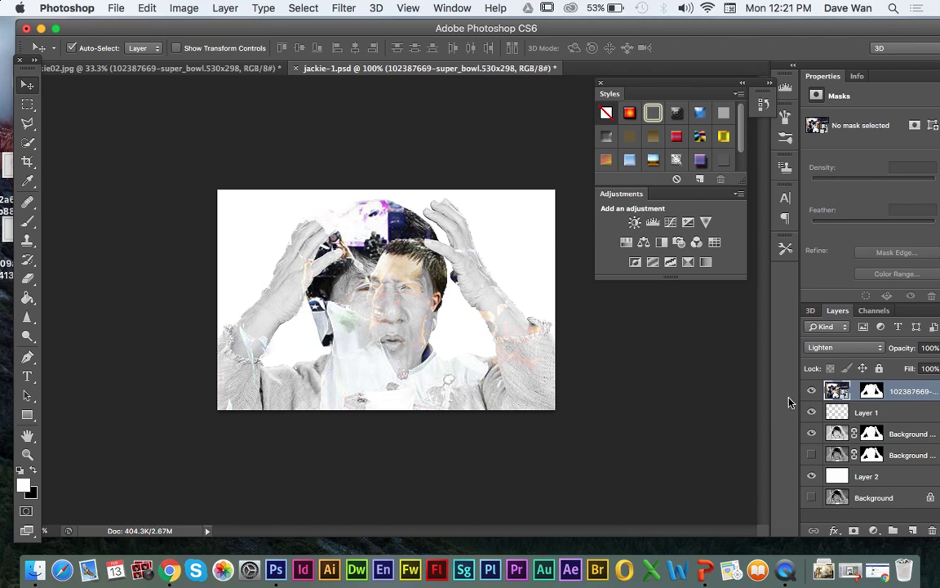
left_click(843, 348)
left_click(841, 349)
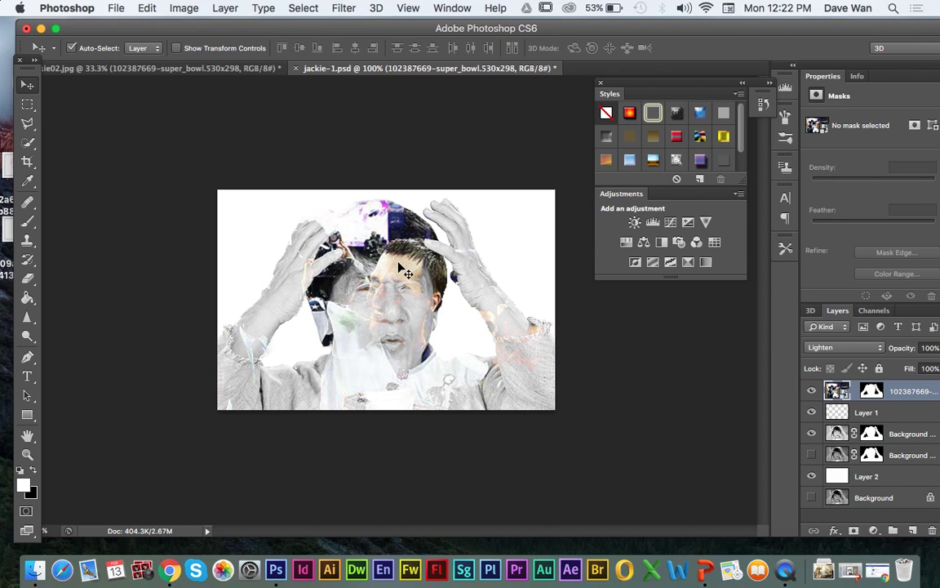
left_click(830, 349)
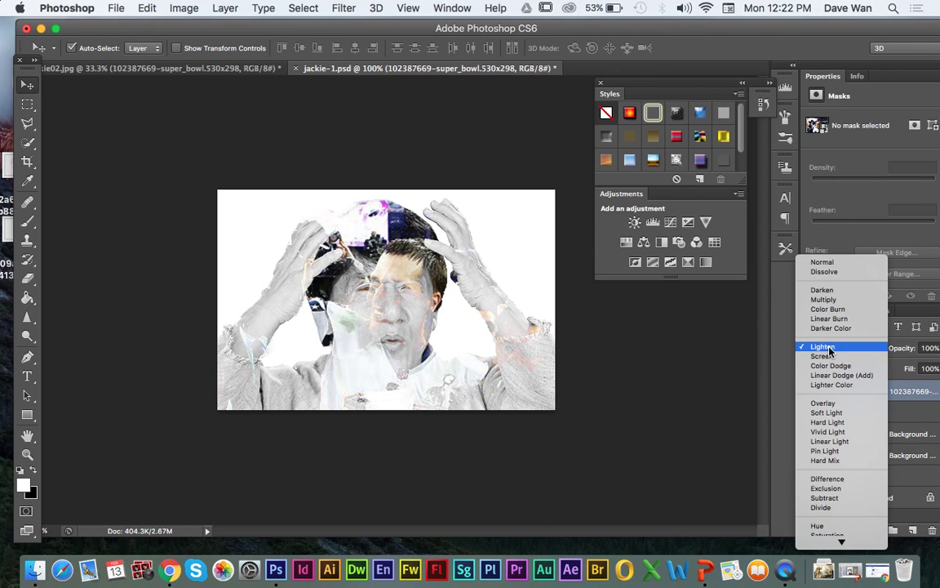
left_click(826, 299)
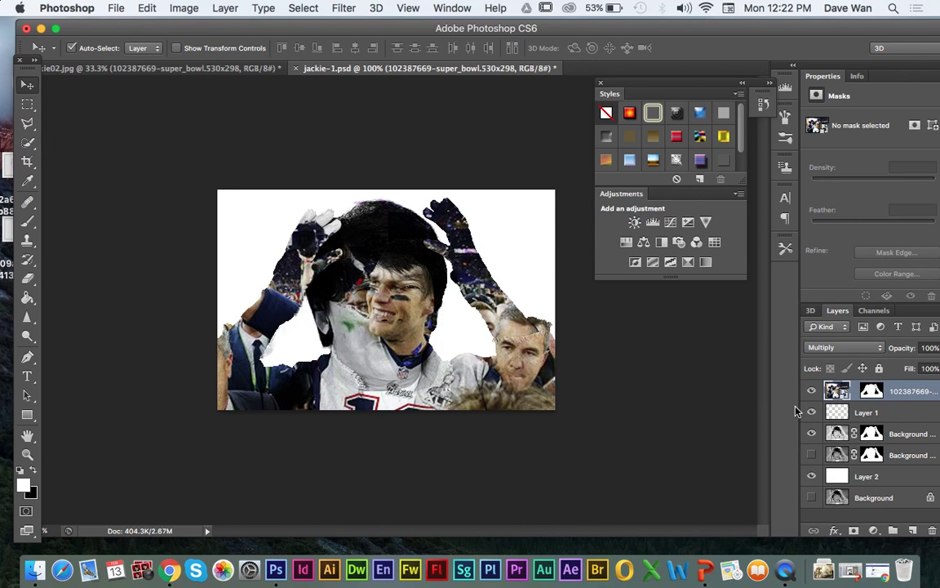
Step: Revert the document history to the Duplicate Layer state, undoing the blend mode change and the brightness adjustment
left_click(452, 8)
left_click(484, 250)
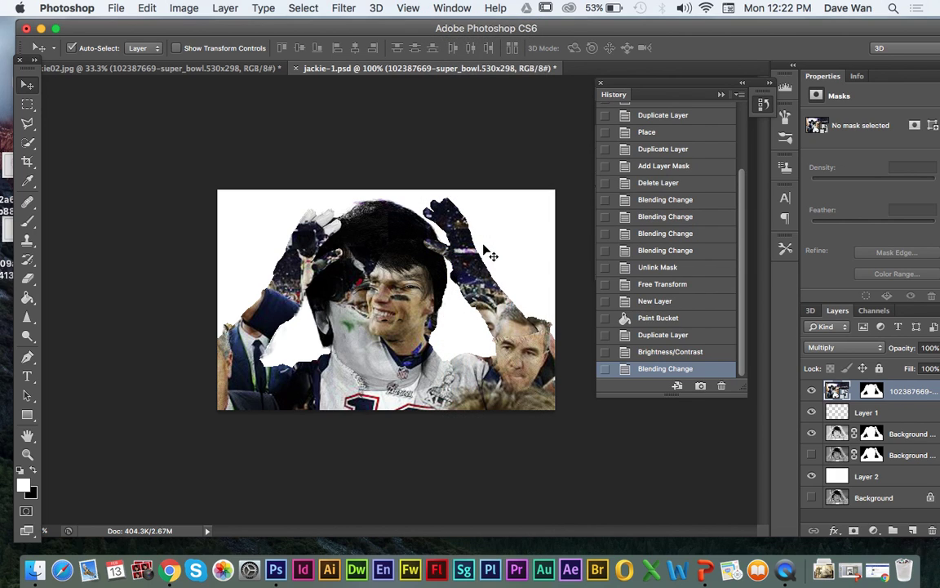
left_click(657, 352)
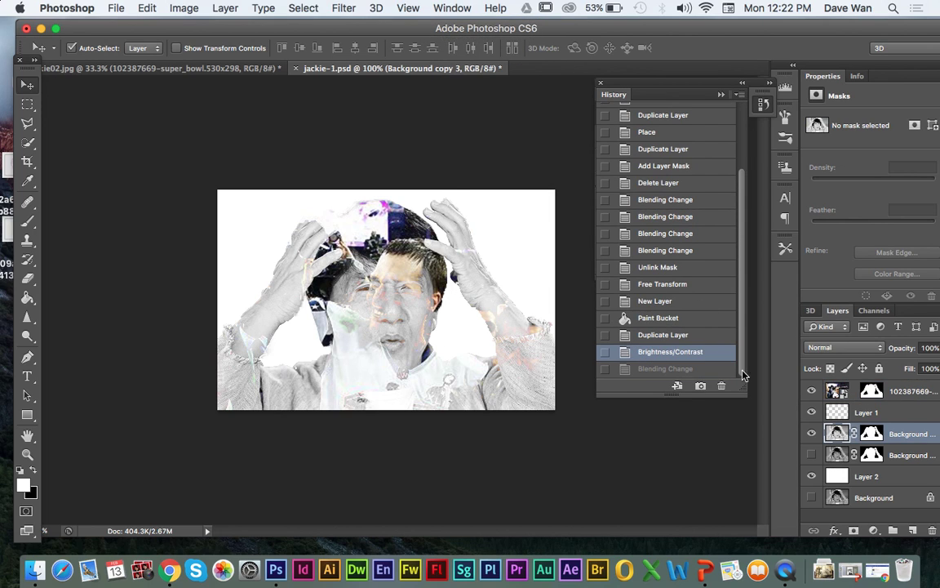
left_click(663, 335)
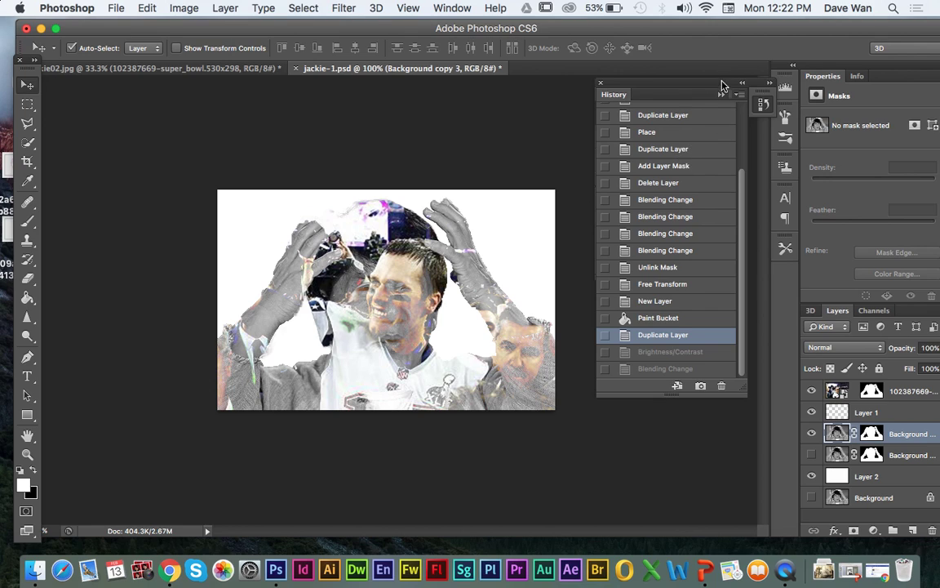
left_click(720, 94)
Step: Set the super bowl photo layer to Multiply over the unadjusted portrait copy
left_click(845, 393)
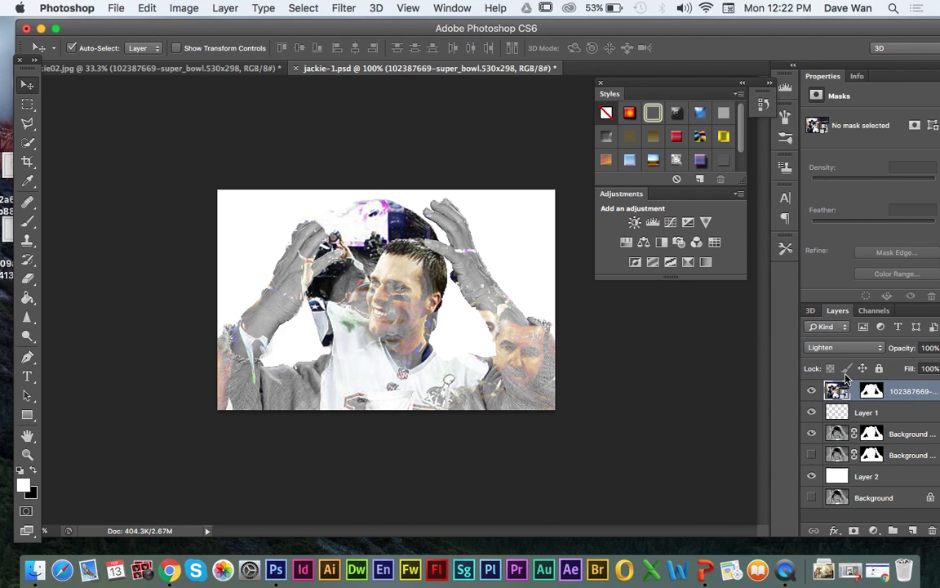
left_click(843, 347)
left_click(841, 300)
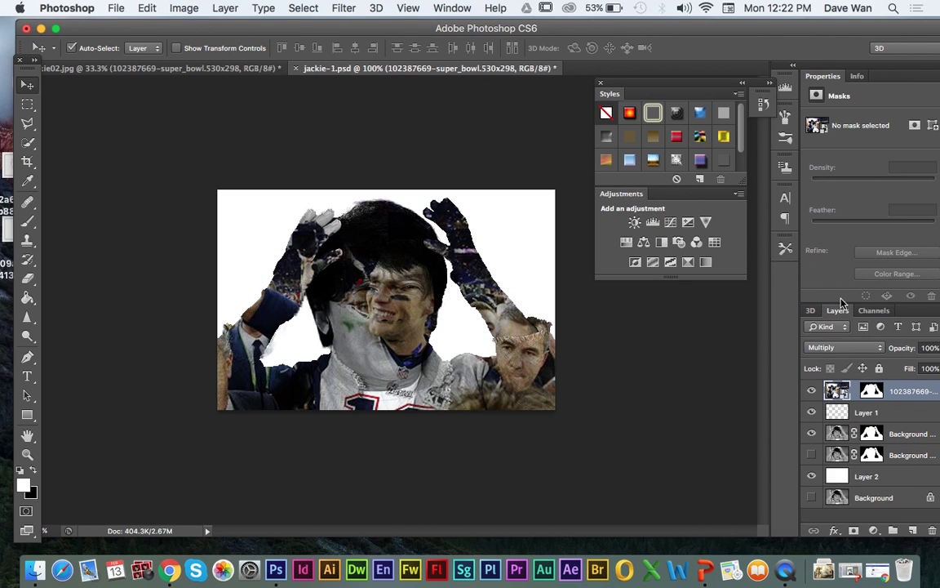
Step: Preview brightness -65 on the duplicated portrait layer with Brightness/Contrast and discard the adjustment
left_click(845, 438)
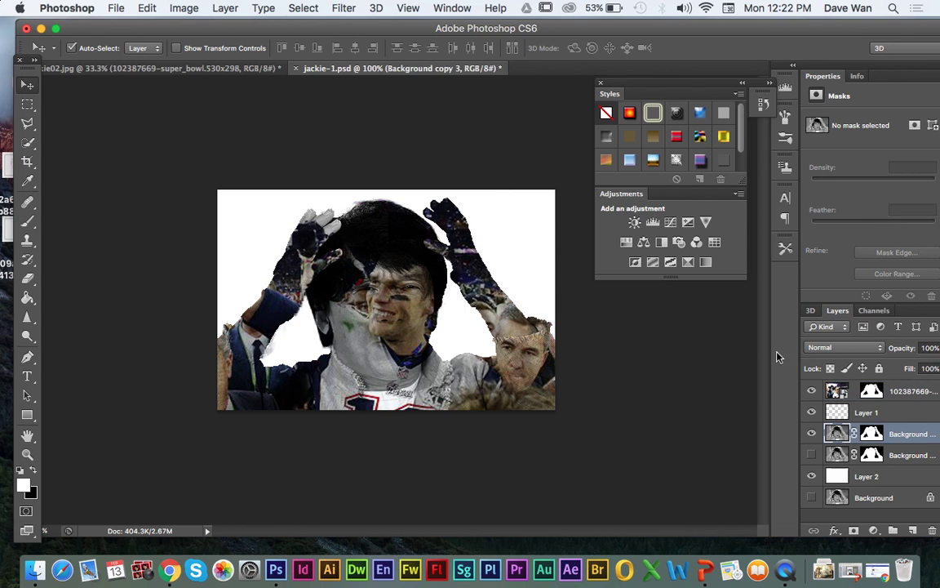
left_click(184, 9)
mouse_move(208, 54)
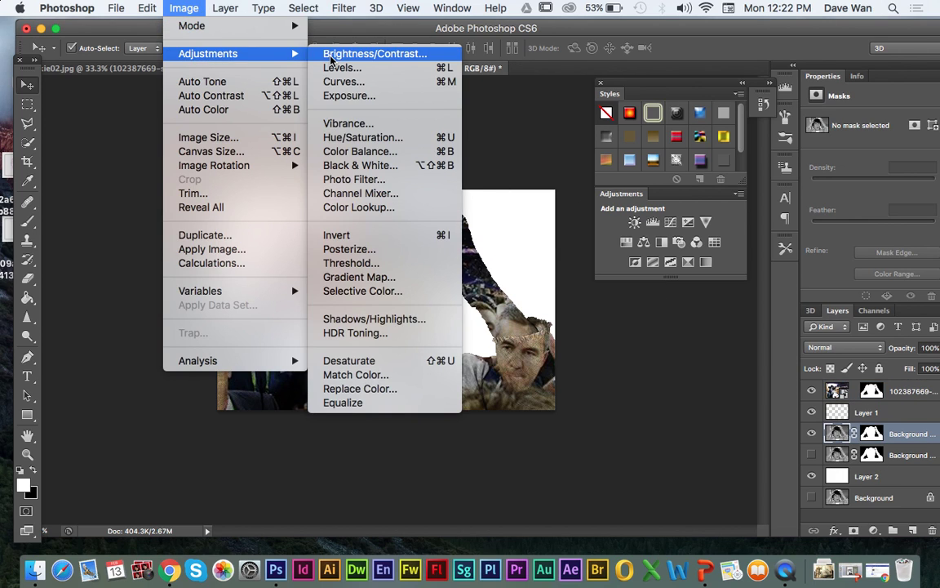
left_click(363, 53)
mouse_move(608, 213)
left_mouse_down()
mouse_move(548, 212)
mouse_move(627, 208)
mouse_move(685, 226)
mouse_move(594, 211)
left_mouse_up()
left_click(732, 222)
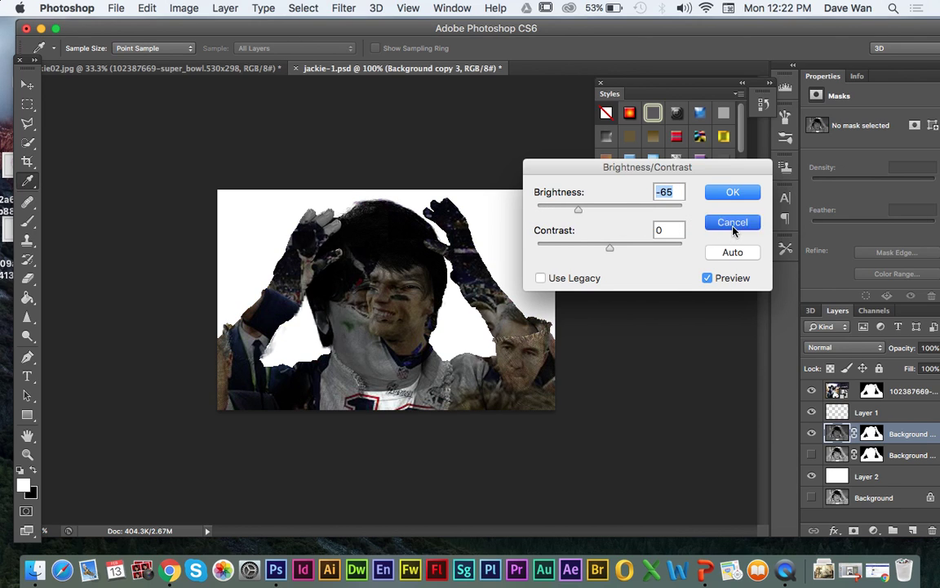
key("v")
Step: Return the super bowl photo layer's blend mode to Lighten
left_click(821, 384)
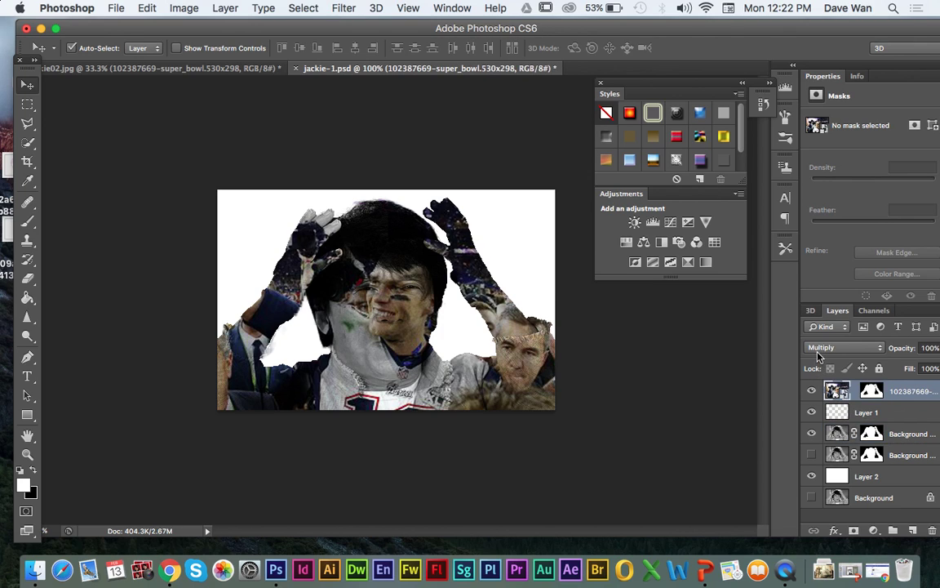
left_click(820, 350)
left_click(820, 394)
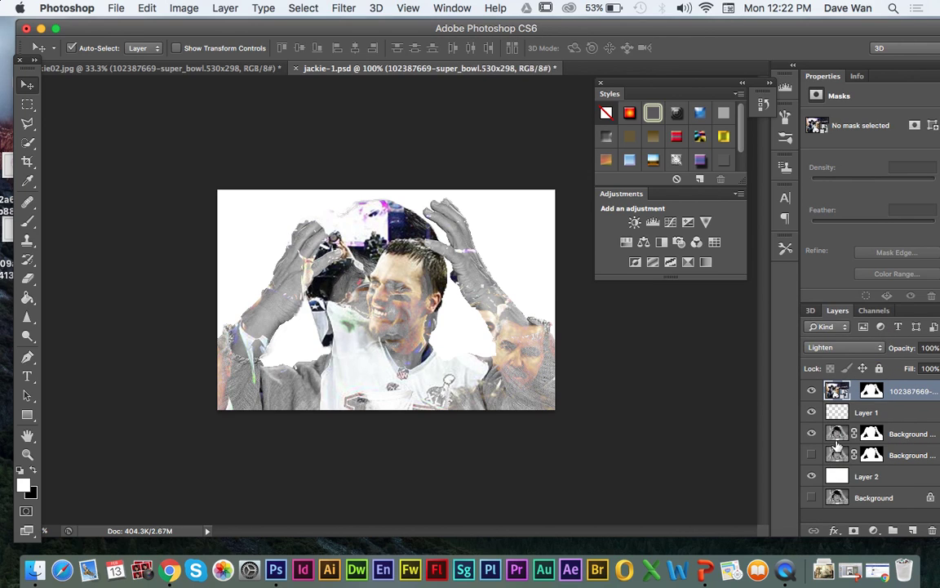
Step: Brighten the duplicated portrait layer with a Brightness/Contrast adjustment of brightness 56
left_click(838, 440)
left_click(184, 9)
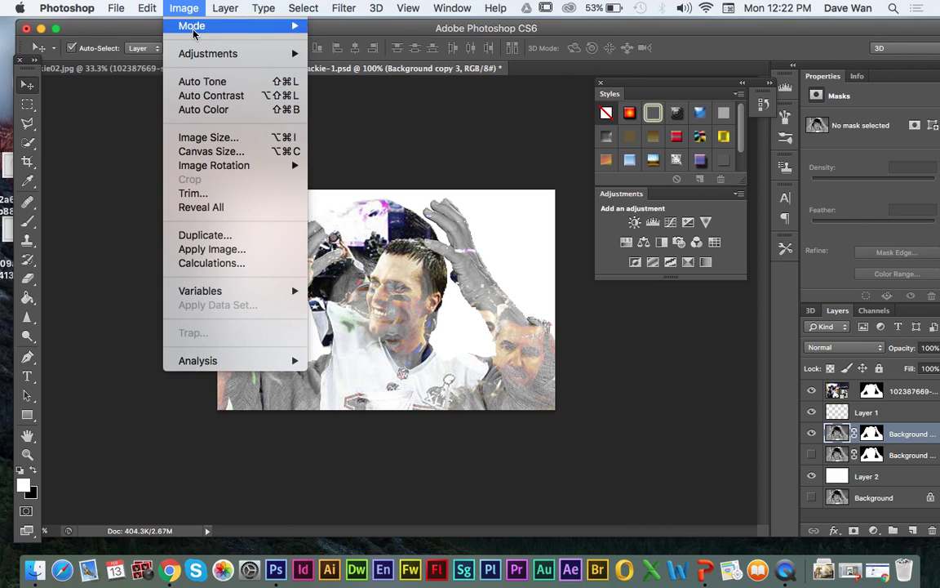
mouse_move(208, 53)
left_click(346, 54)
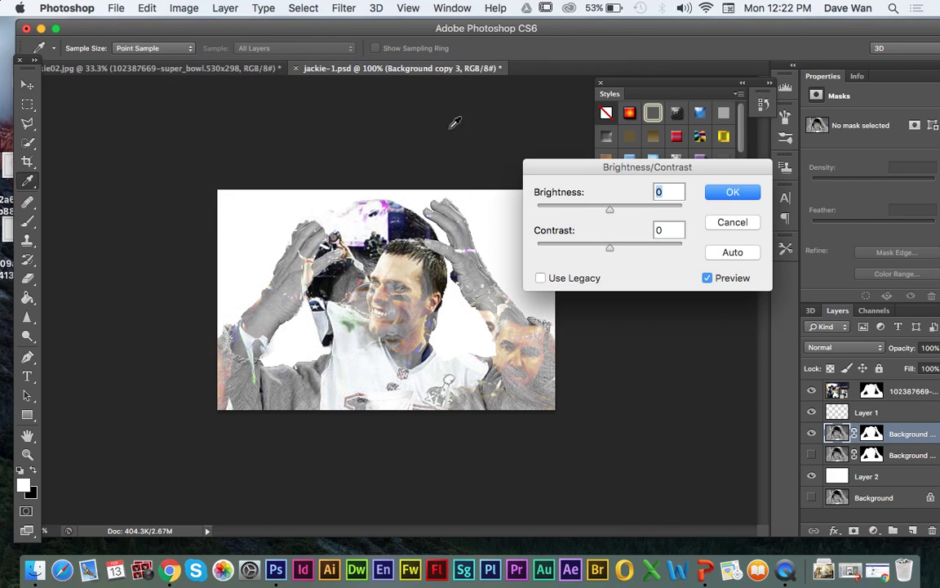
left_click_drag(610, 208, 632, 212)
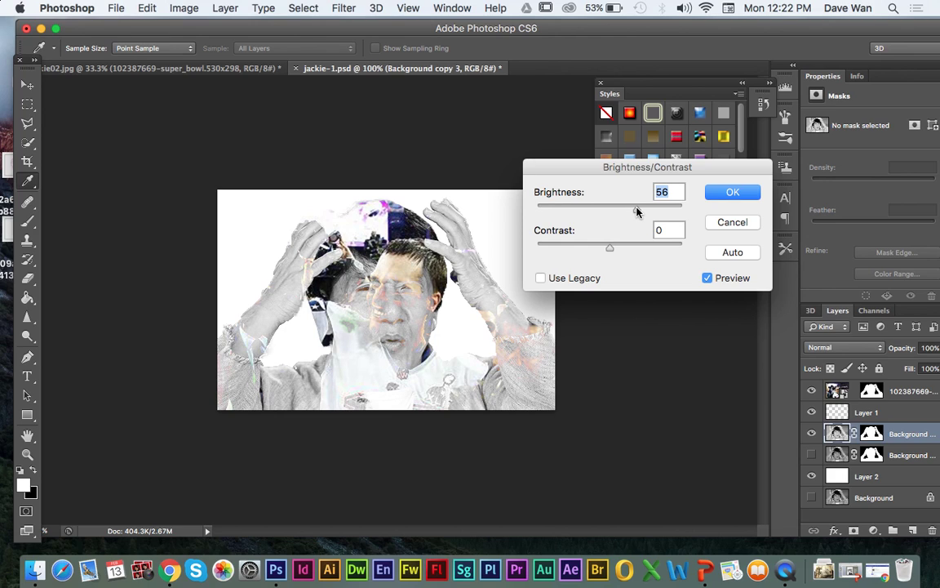
left_click(732, 192)
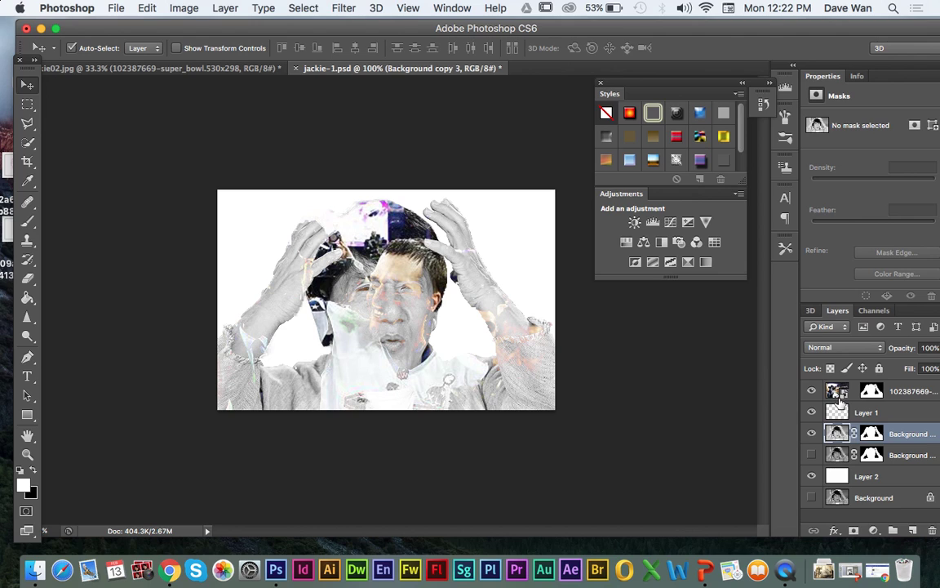
Step: Move the super bowl photo upward within its mask so the player's face sits between the raised hands
left_click(838, 394)
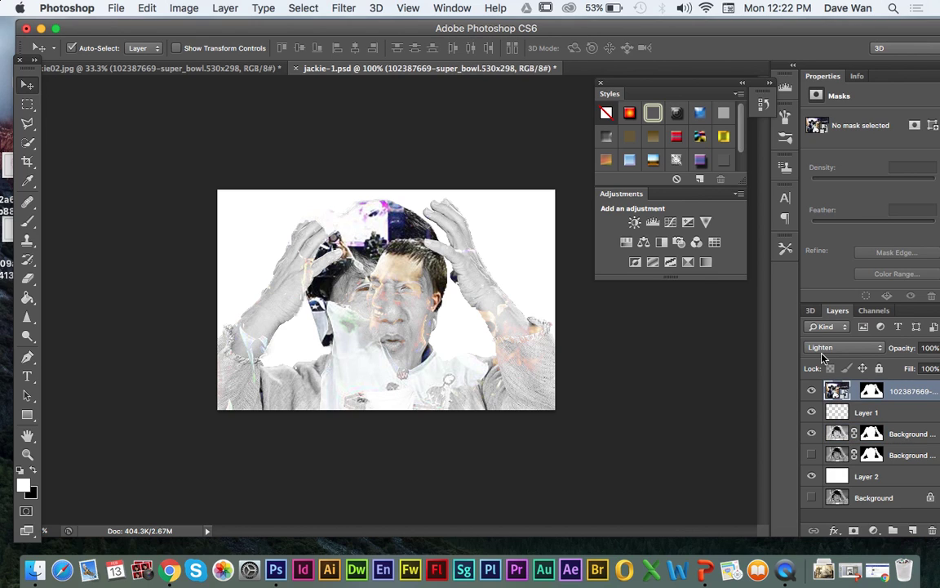
left_click_drag(363, 237, 366, 258)
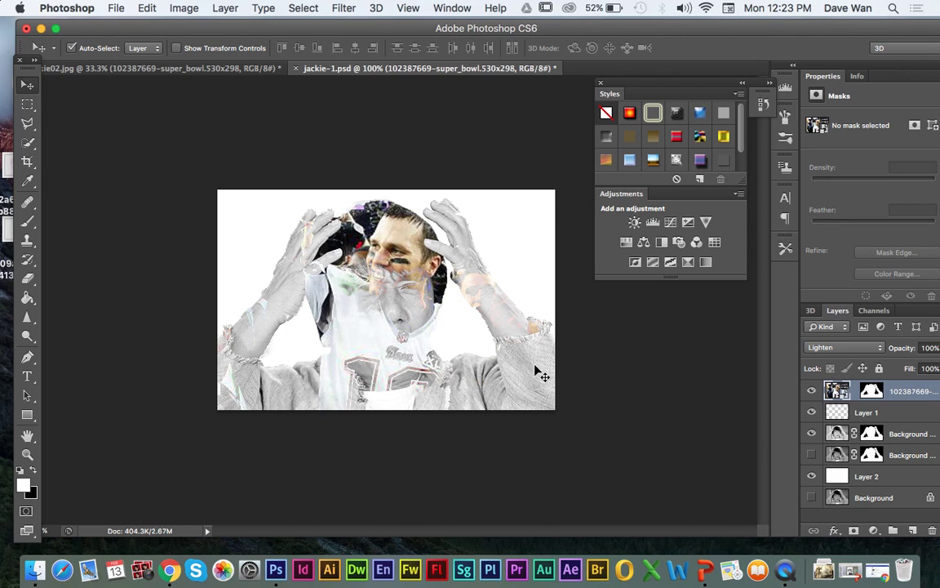
Step: Lighten the face and chest on the visible portrait layer with the Dodge tool, using Midtones at 50% exposure and a 100 px brush
left_click(836, 435)
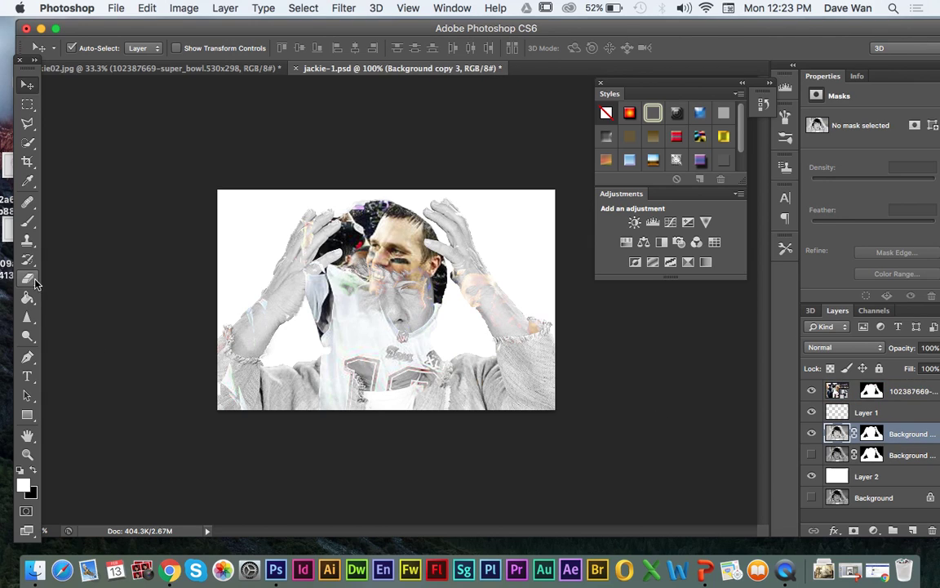
key("x")
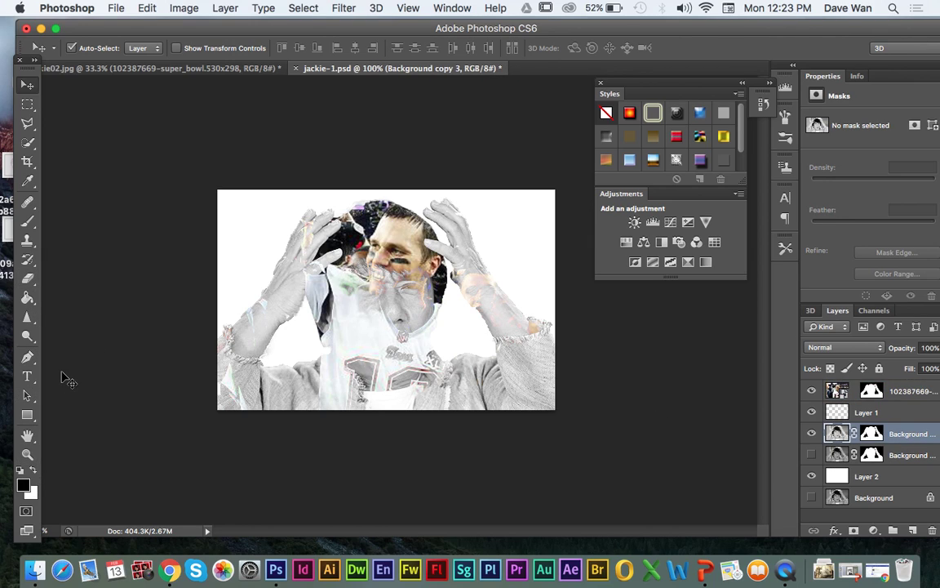
left_click(27, 261)
left_click(30, 345)
left_click(30, 345)
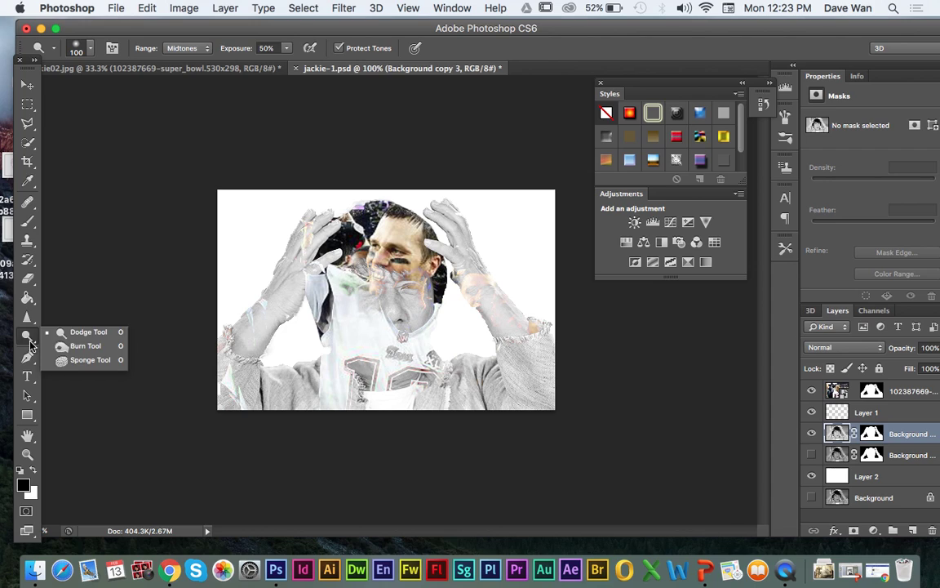
left_click(88, 332)
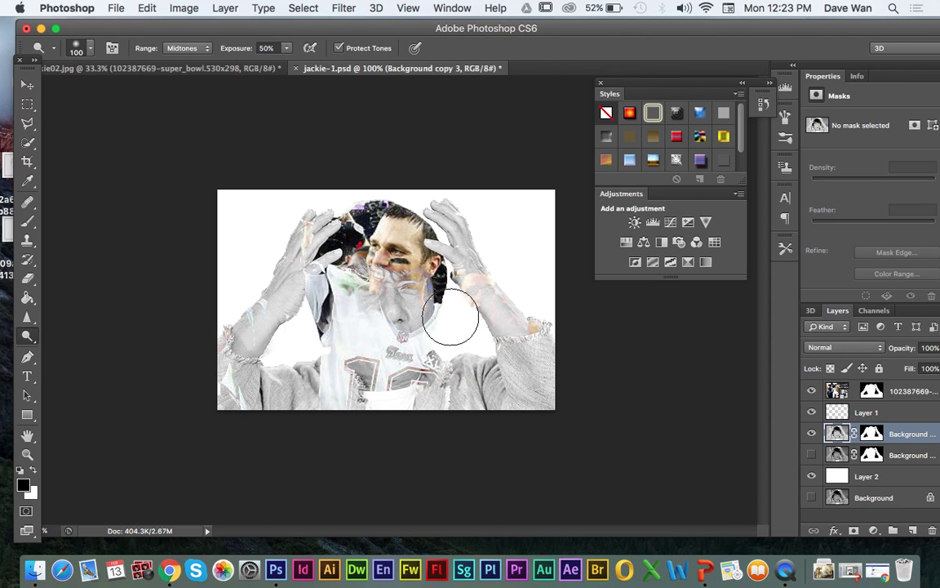
left_click(24, 485)
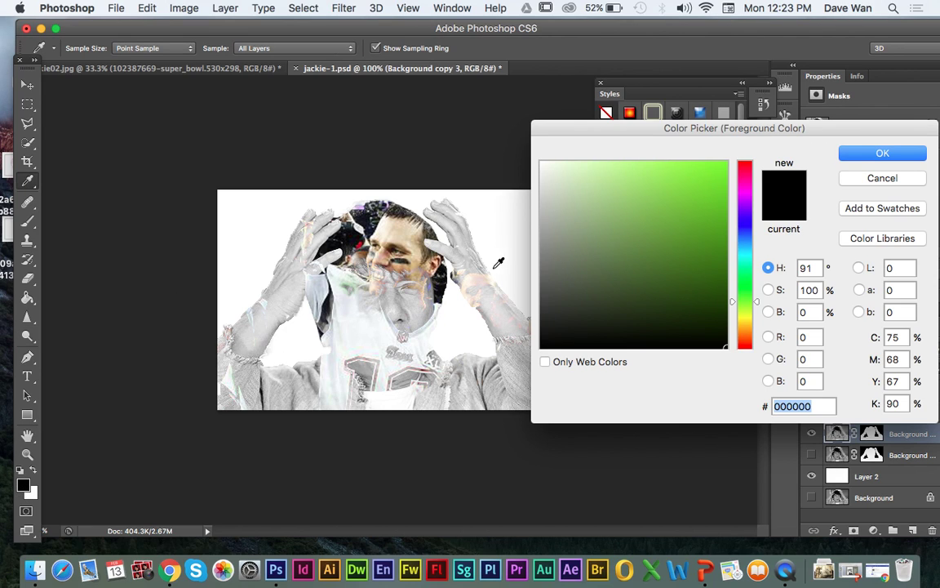
left_click(882, 155)
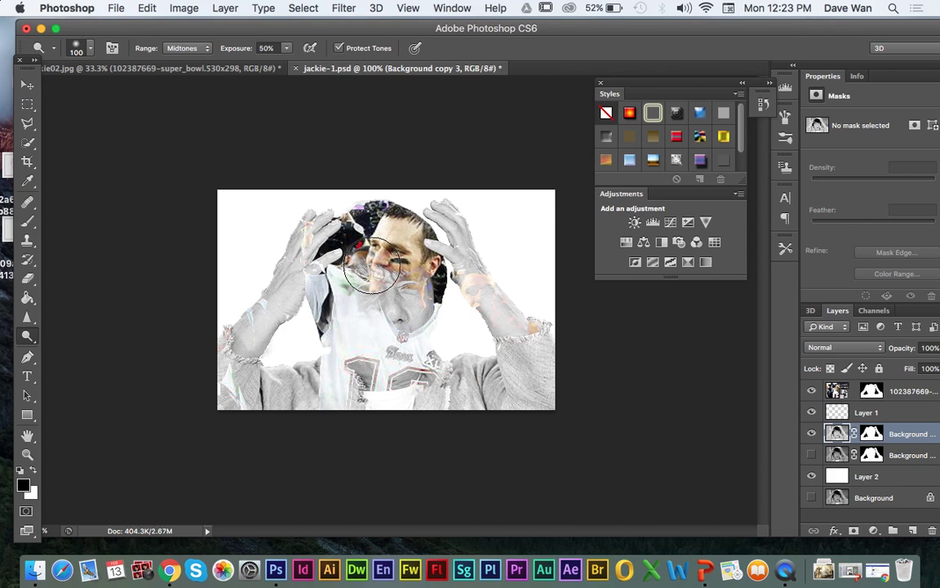
mouse_move(372, 266)
left_mouse_down()
mouse_move(404, 306)
mouse_move(361, 320)
mouse_move(430, 301)
mouse_move(375, 297)
mouse_move(138, 325)
mouse_move(385, 301)
mouse_move(431, 330)
mouse_move(380, 281)
mouse_move(429, 341)
mouse_move(396, 317)
mouse_move(377, 283)
mouse_move(464, 381)
mouse_move(429, 342)
mouse_move(412, 277)
mouse_move(452, 274)
mouse_move(386, 282)
mouse_move(411, 286)
mouse_move(463, 263)
mouse_move(522, 364)
mouse_move(386, 322)
mouse_move(419, 378)
mouse_move(322, 274)
mouse_move(455, 366)
mouse_move(348, 269)
mouse_move(427, 340)
mouse_move(385, 388)
left_mouse_up()
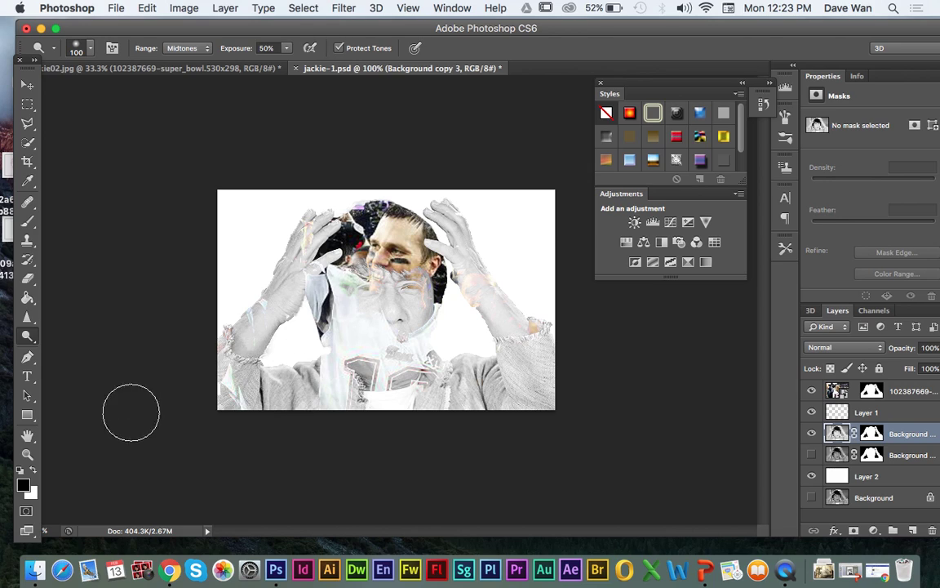
Step: Darken the face, hands and chest of the same portrait layer with the Burn tool, using Midtones at 50% exposure
left_click_drag(25, 341, 70, 351)
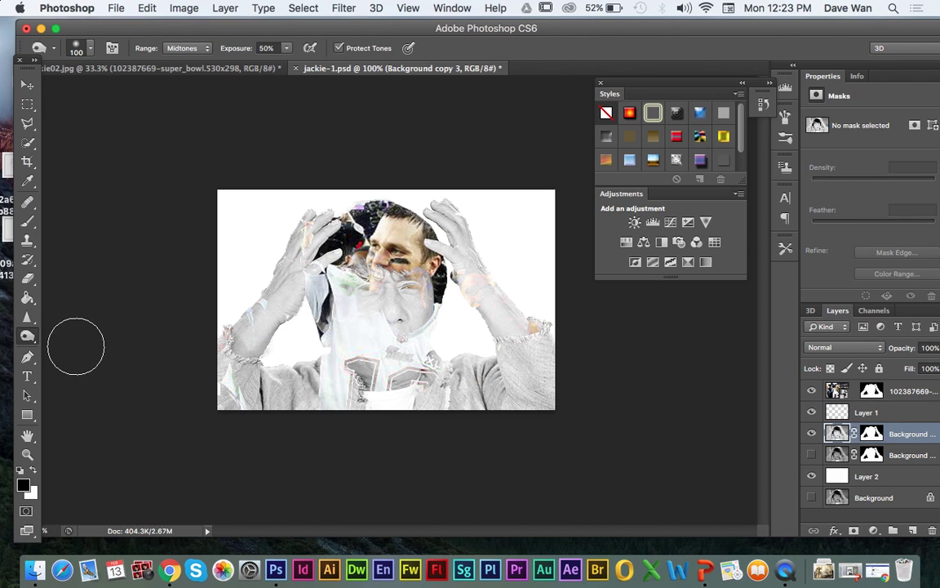
key("super+equal")
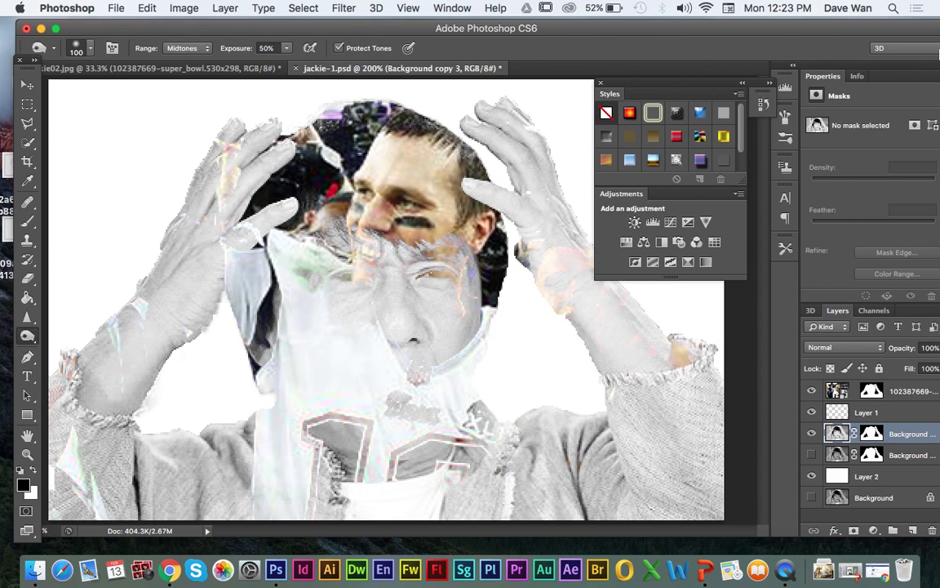
mouse_move(400, 247)
left_mouse_down()
mouse_move(440, 284)
mouse_move(368, 283)
mouse_move(319, 326)
mouse_move(447, 425)
mouse_move(487, 329)
mouse_move(447, 404)
mouse_move(414, 332)
mouse_move(419, 374)
mouse_move(558, 319)
mouse_move(606, 367)
mouse_move(527, 236)
mouse_move(570, 233)
left_mouse_up()
mouse_move(200, 193)
left_mouse_down()
mouse_move(163, 290)
mouse_move(223, 184)
mouse_move(178, 357)
mouse_move(179, 329)
mouse_move(152, 389)
mouse_move(228, 295)
mouse_move(145, 403)
mouse_move(125, 384)
mouse_move(294, 394)
left_mouse_up()
key("super+minus")
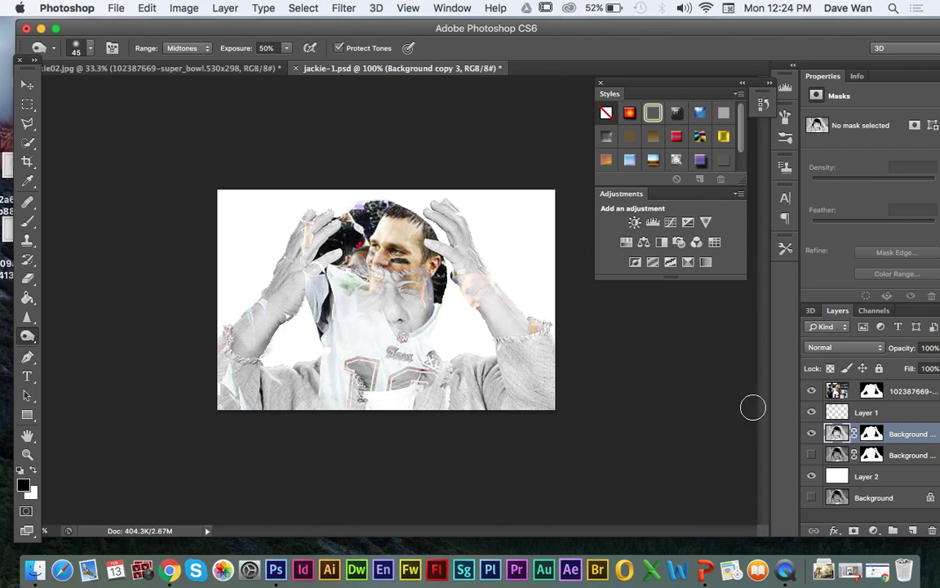
Step: Compare the composite with the portrait layer and the super bowl photo layer each hidden and shown
left_click(812, 432)
left_click(813, 433)
left_click(813, 392)
left_click(812, 391)
left_click(813, 392)
left_click(815, 392)
left_click(815, 392)
left_click(815, 391)
left_click(812, 391)
left_click(813, 392)
Step: Duplicate the super bowl photo layer and hide the original beneath the copy
left_click(838, 391)
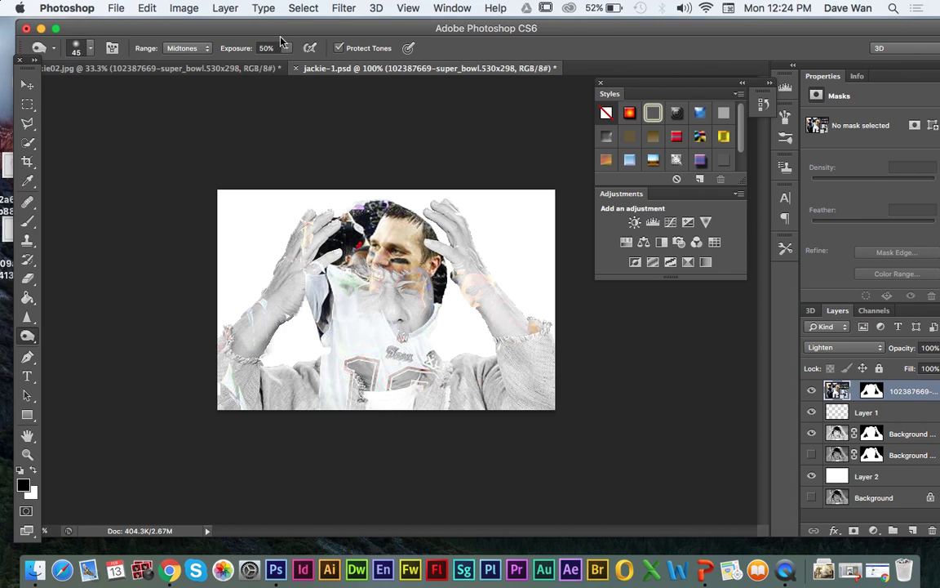
left_click(222, 7)
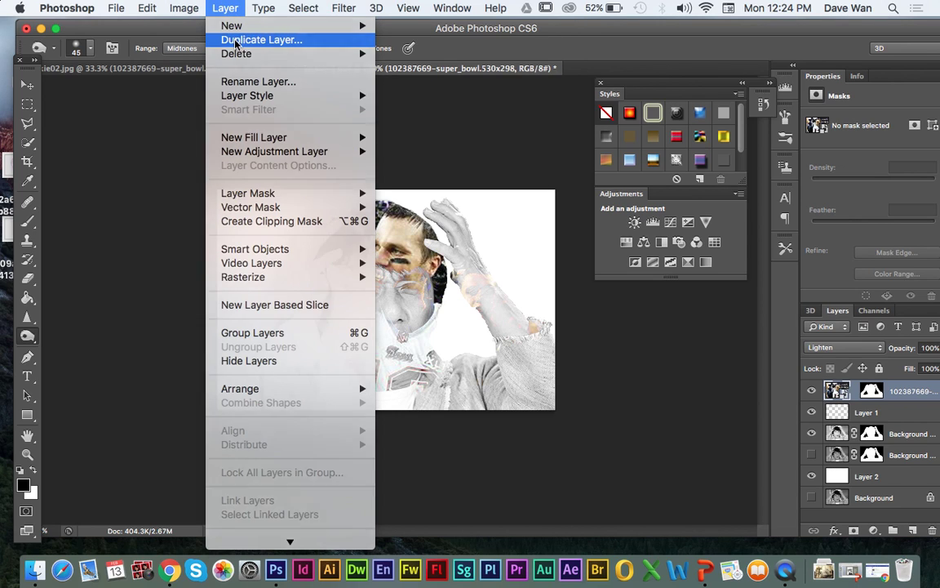
left_click(236, 40)
left_click(613, 218)
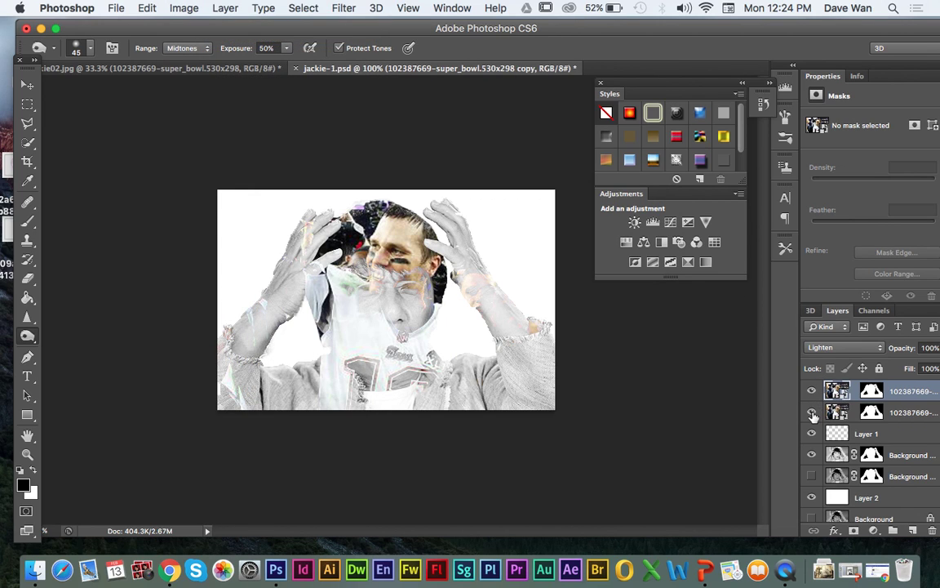
Step: Paint black on the duplicated photo's mask with a 175 px brush at 29% opacity to reveal the portrait's lower face and jacket
left_click(873, 394)
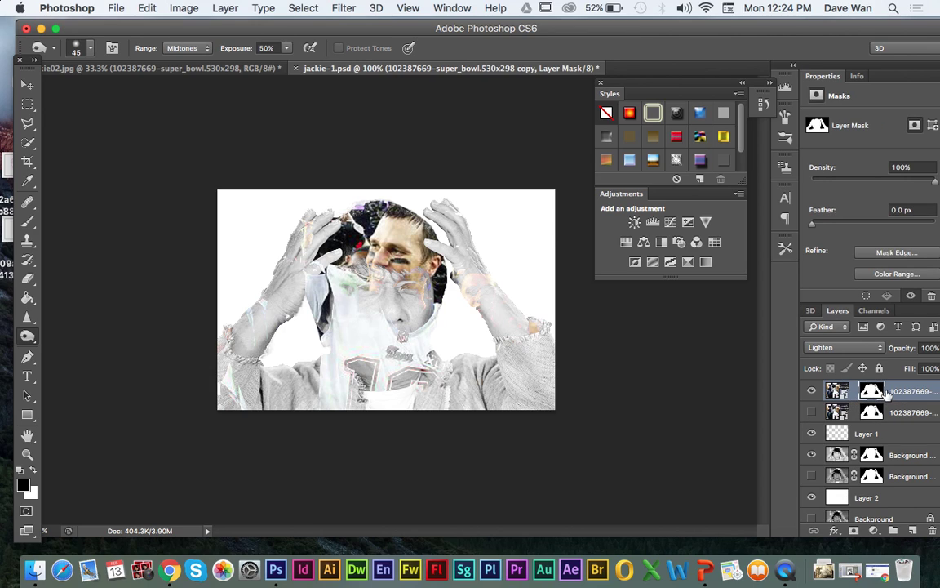
left_click(27, 221)
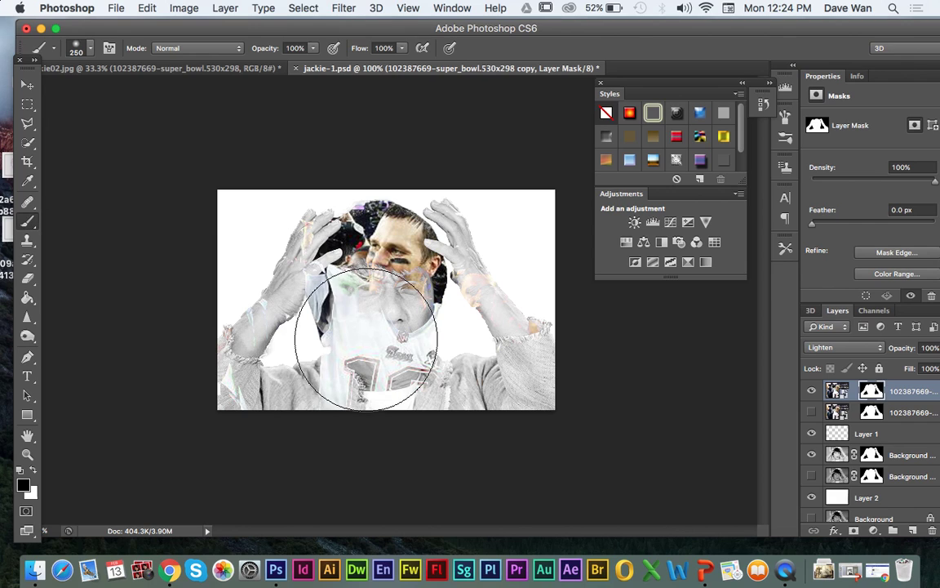
left_click(86, 47)
left_click(312, 48)
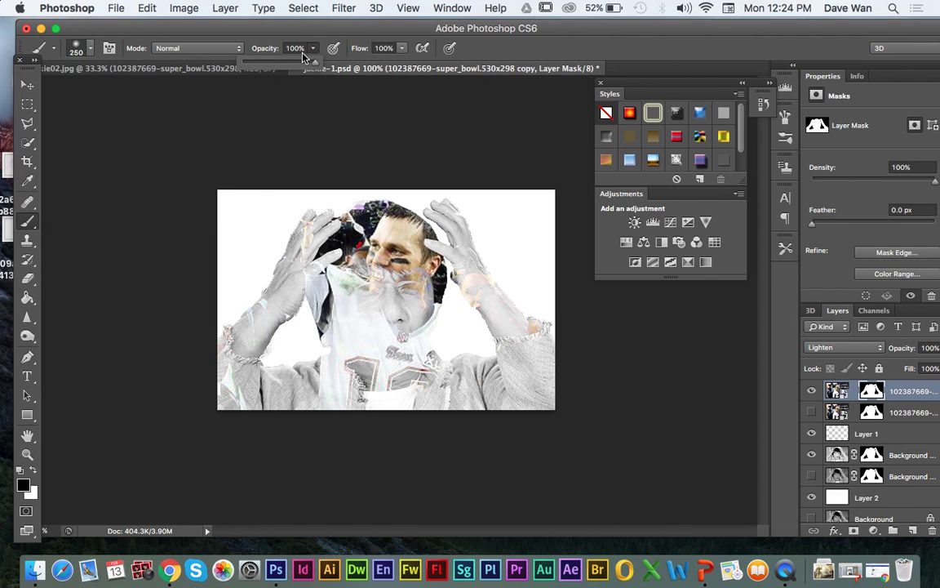
left_click(238, 31)
key("bracketleft")
key("bracketleft")
mouse_move(302, 343)
left_mouse_down()
mouse_move(315, 368)
mouse_move(368, 398)
mouse_move(311, 347)
mouse_move(445, 408)
mouse_move(478, 395)
mouse_move(384, 343)
mouse_move(448, 397)
mouse_move(485, 399)
mouse_move(294, 346)
mouse_move(500, 403)
mouse_move(457, 409)
mouse_move(335, 378)
mouse_move(221, 294)
mouse_move(459, 426)
left_mouse_up()
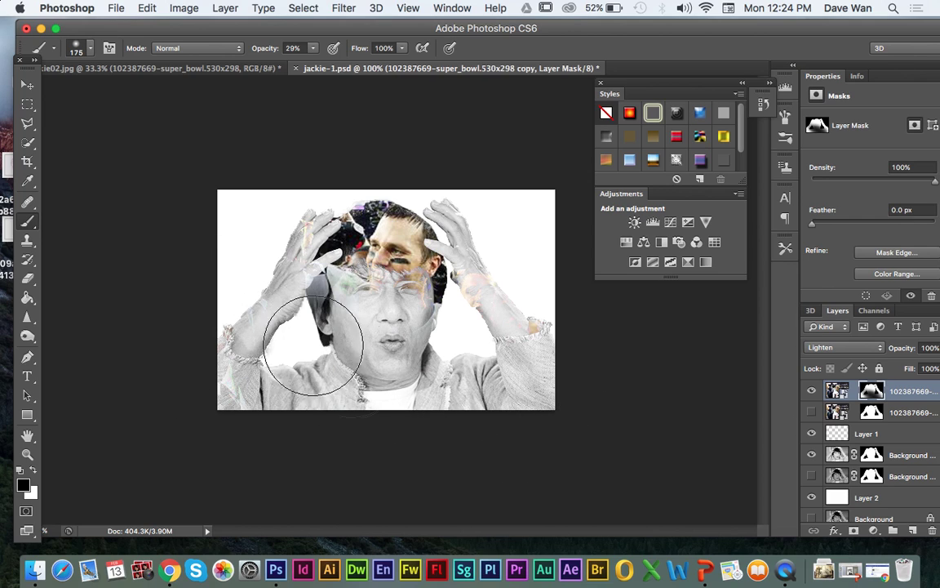
Step: Burn the face, neck and arm on the visible portrait layer with a 45 px brush, using Midtones at 50% exposure
left_click(810, 455, "alt")
left_click(811, 454, "alt")
left_click(836, 454)
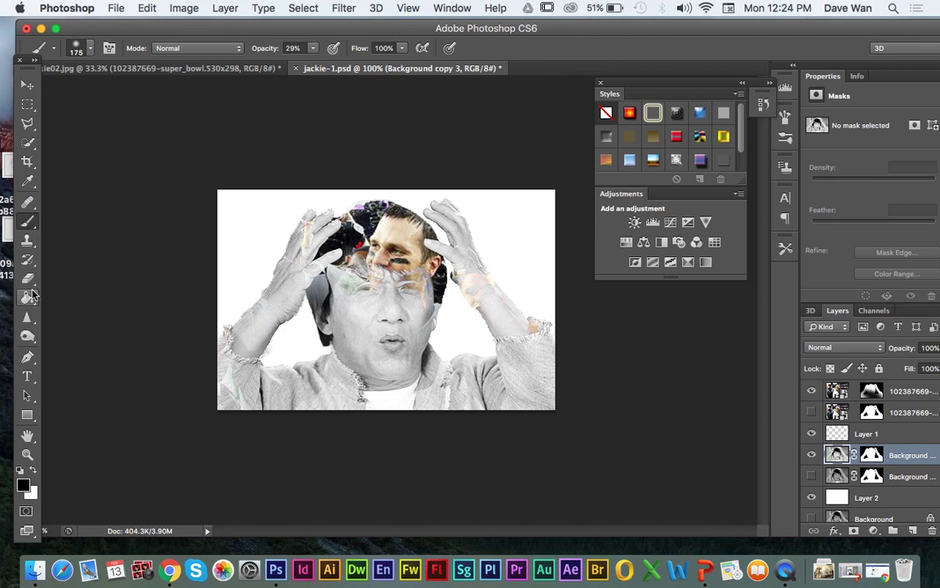
left_click(27, 338)
mouse_move(396, 347)
left_mouse_down()
mouse_move(397, 284)
mouse_move(400, 342)
mouse_move(396, 289)
mouse_move(407, 330)
mouse_move(399, 354)
mouse_move(431, 330)
mouse_move(407, 386)
left_mouse_up()
mouse_move(407, 346)
left_mouse_down()
mouse_move(364, 322)
mouse_move(377, 302)
mouse_move(438, 263)
left_mouse_up()
mouse_move(395, 287)
left_mouse_down()
mouse_move(364, 274)
mouse_move(450, 336)
left_mouse_up()
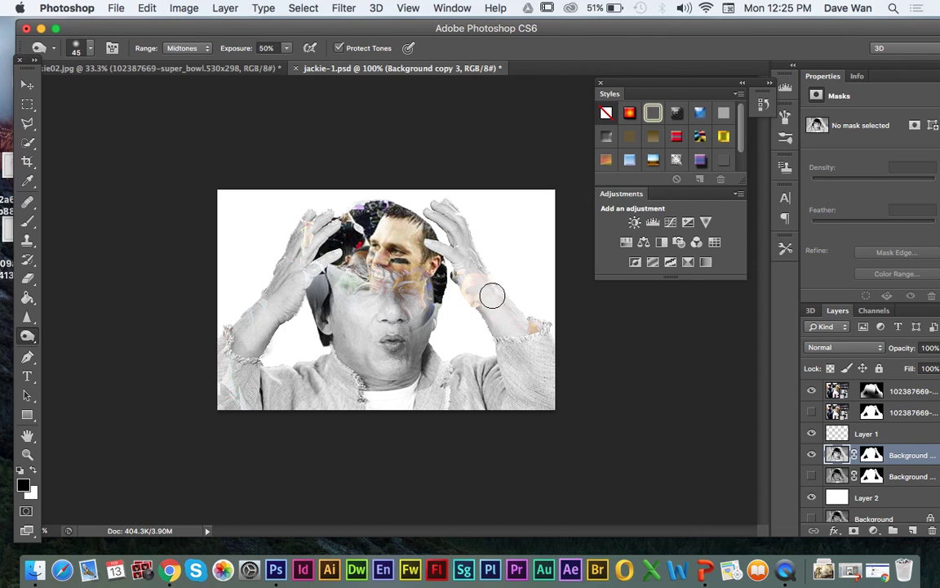
mouse_move(464, 256)
left_mouse_down()
mouse_move(523, 344)
mouse_move(524, 378)
mouse_move(474, 302)
mouse_move(535, 421)
mouse_move(487, 410)
mouse_move(446, 373)
mouse_move(471, 397)
left_mouse_up()
Step: Enlarge the Burn brush to 70 px and hide the duplicated super bowl photo
key("bracketright")
key("bracketright")
key("bracketright")
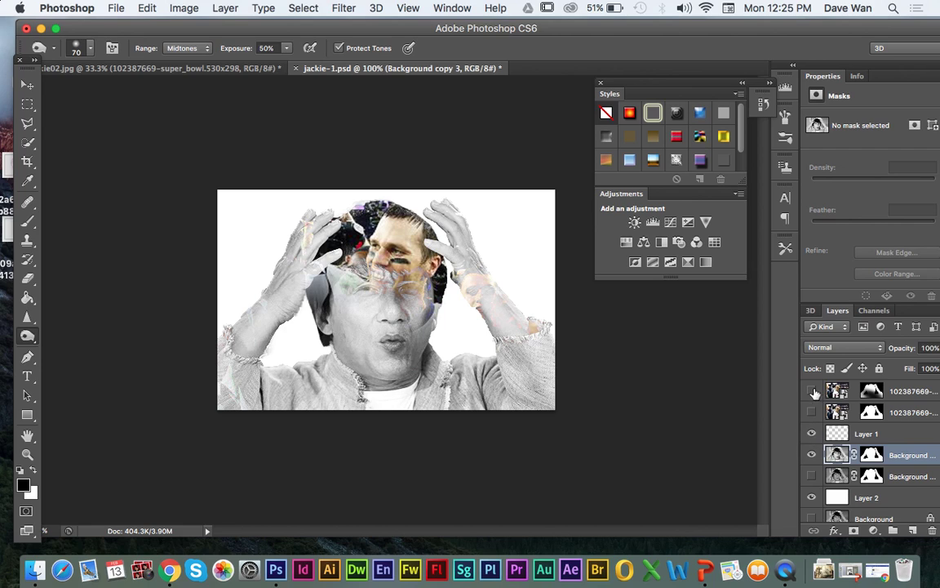
left_click(812, 392)
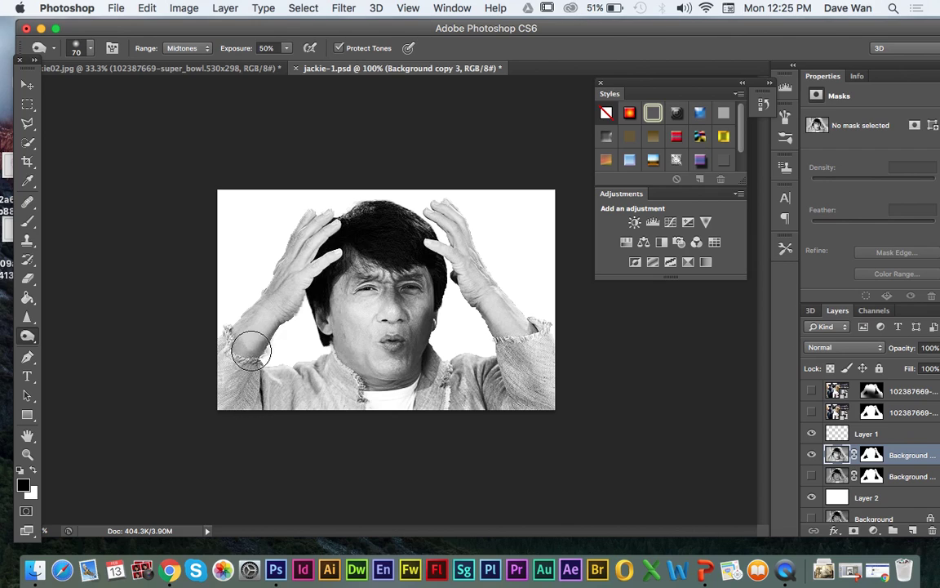
Step: Dodge the raised hand and forearm of the portrait with a 40 px brush, and show the duplicated super bowl photo again
left_click(25, 335)
left_click(67, 346)
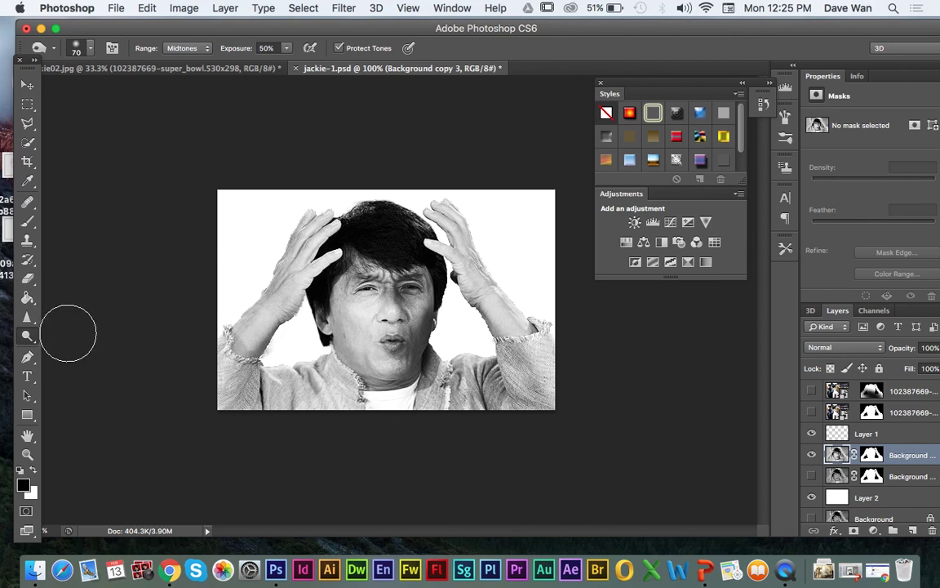
key("bracketleft")
key("bracketleft")
key("bracketleft")
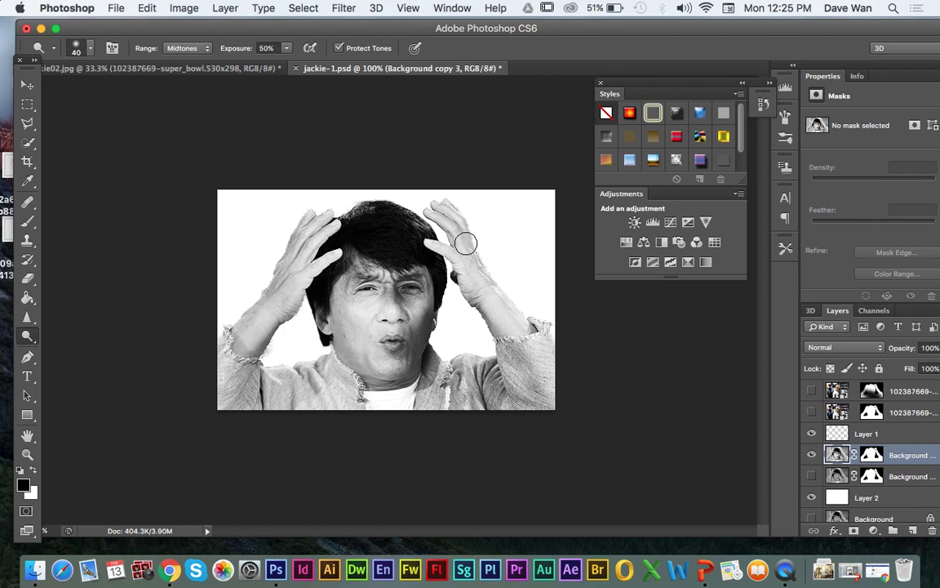
mouse_move(326, 244)
left_mouse_down()
mouse_move(304, 256)
mouse_move(277, 311)
left_mouse_up()
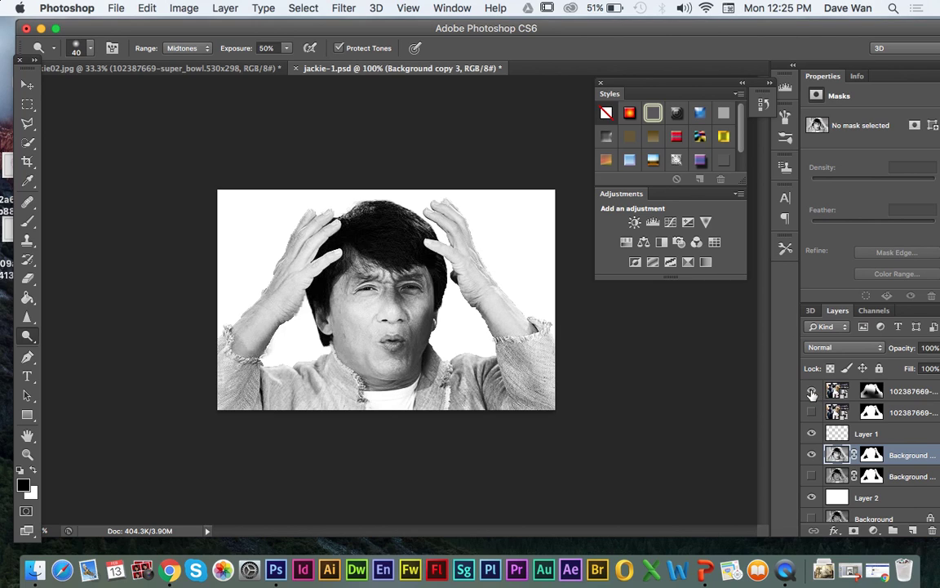
left_click(812, 391)
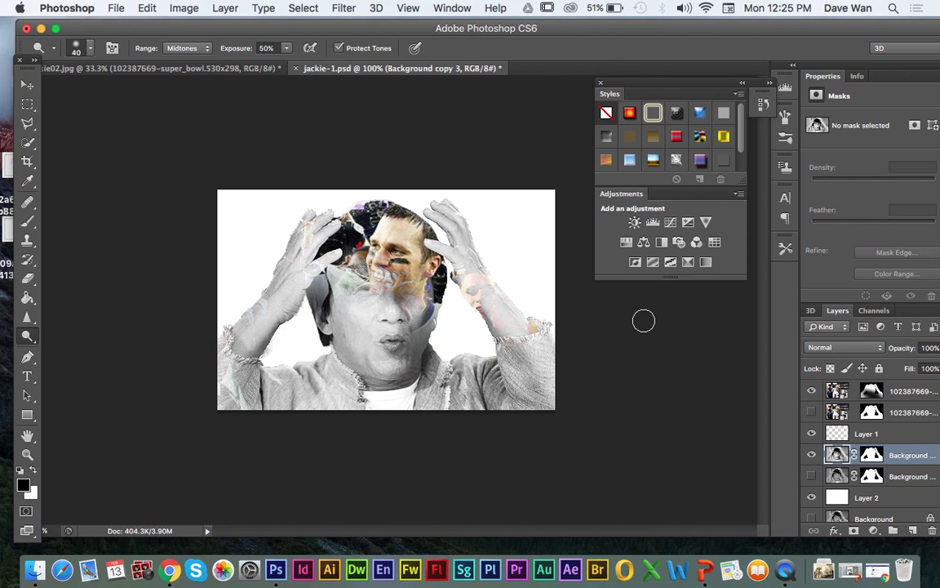
Step: Move the duplicated super bowl photo downward within its mask so its upper edge crosses the portrait's hair
key("super+equal")
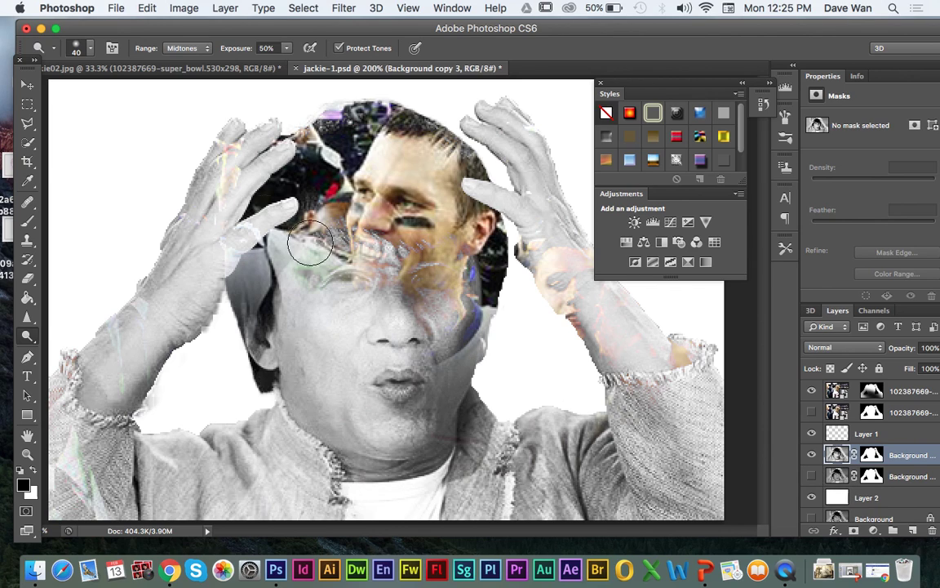
key("super+minus")
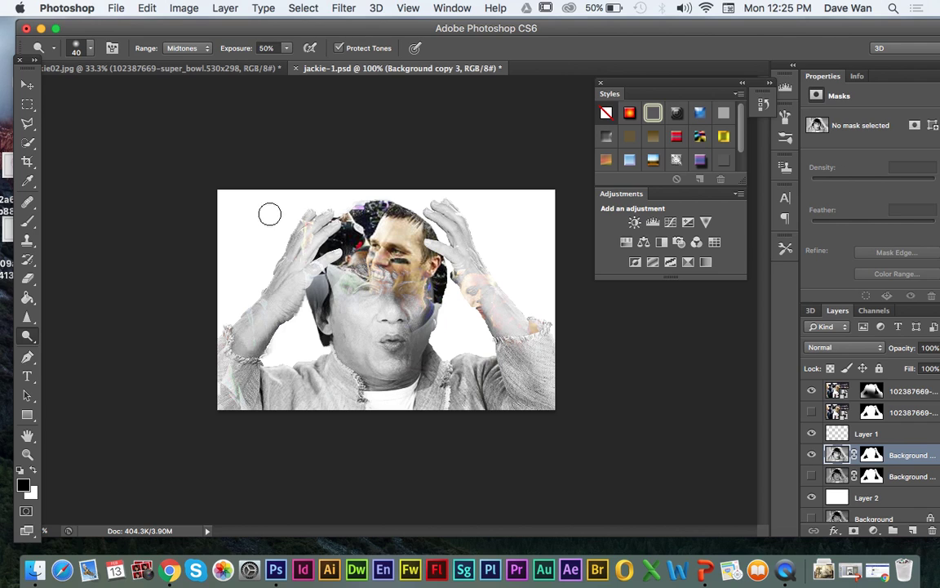
left_click(27, 85)
mouse_move(270, 262)
left_mouse_down()
mouse_move(365, 447)
mouse_move(389, 438)
mouse_move(380, 433)
mouse_move(386, 423)
mouse_move(383, 436)
mouse_move(403, 434)
left_mouse_up()
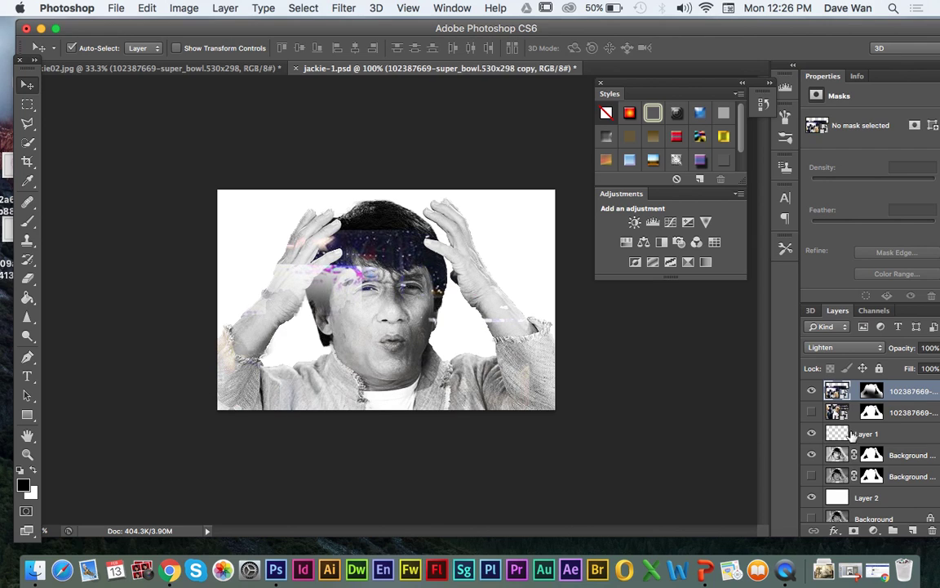
Step: Activate the visible portrait layer's mask for painting with the Brush tool and undo the trial stroke
left_click(872, 456)
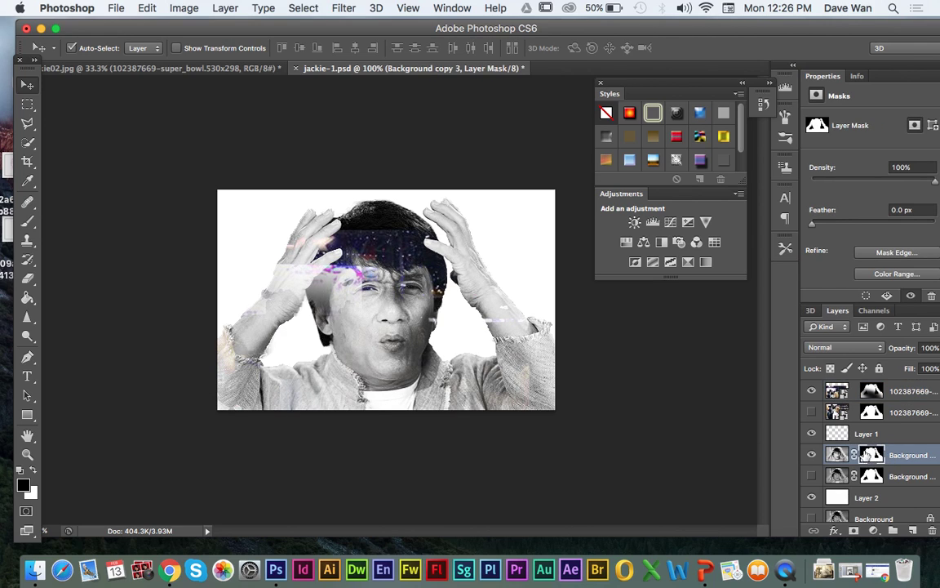
left_click(27, 220)
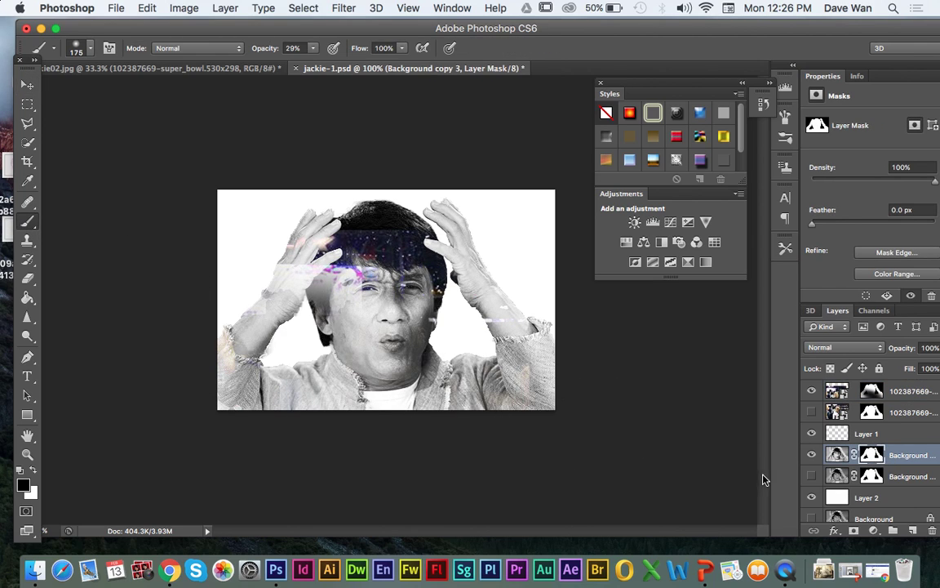
left_click(811, 458)
left_click(811, 457)
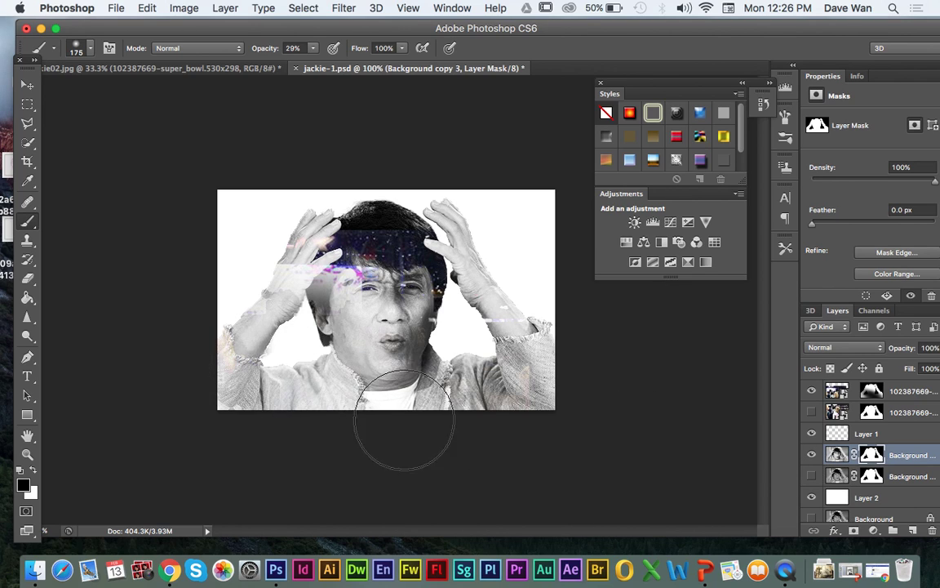
key("super+z")
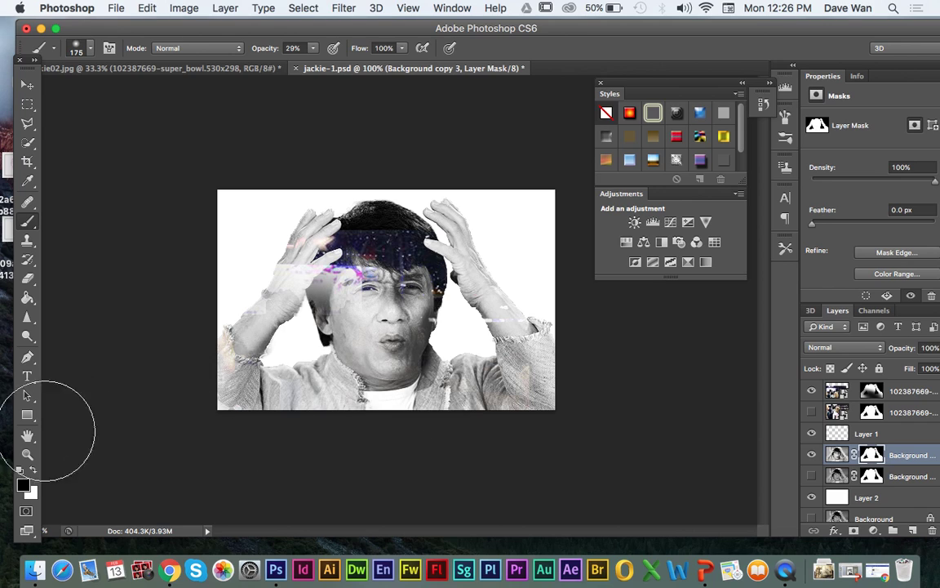
left_click(35, 471)
left_click_drag(243, 378, 266, 338)
key("super+z")
left_click(35, 471)
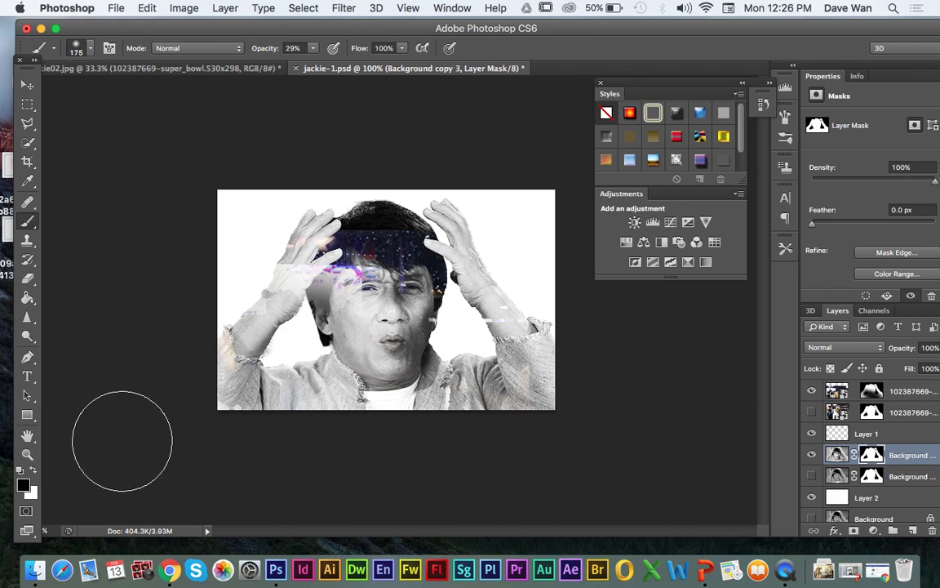
Step: Fade the portrait's lower face and jacket by painting its mask black at 29% opacity, and link the duplicated super bowl photo to its mask
left_click_drag(299, 357, 464, 414)
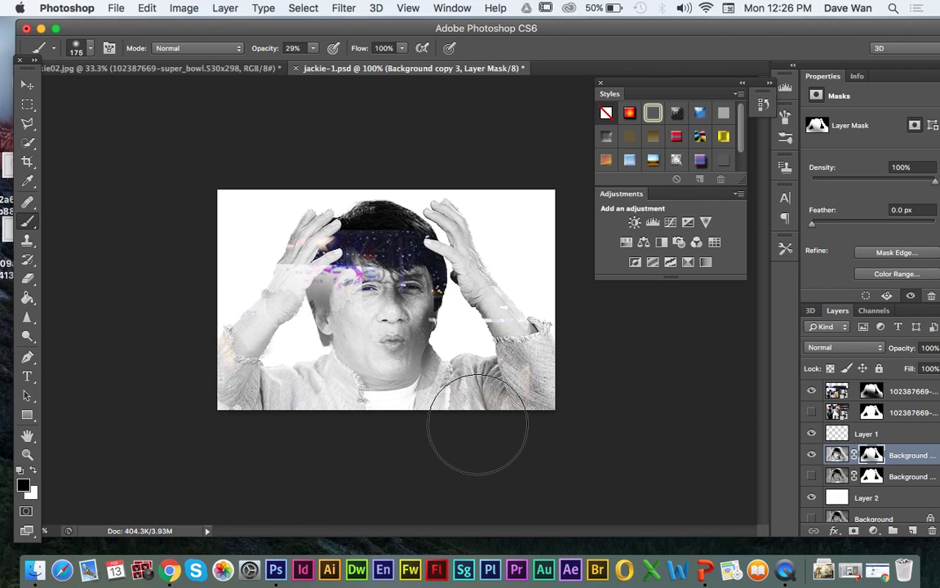
left_click(870, 392)
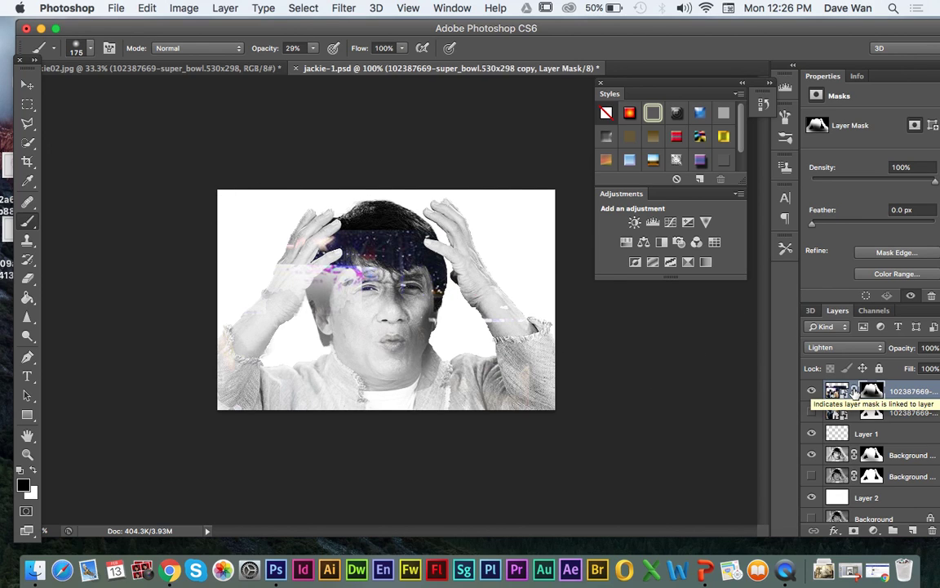
Step: Unlink the duplicated super bowl photo from its mask and move the photo so the football player's face fills the portrait's forehead and hair
left_click(30, 85)
left_click_drag(283, 246, 453, 241)
left_click(837, 391)
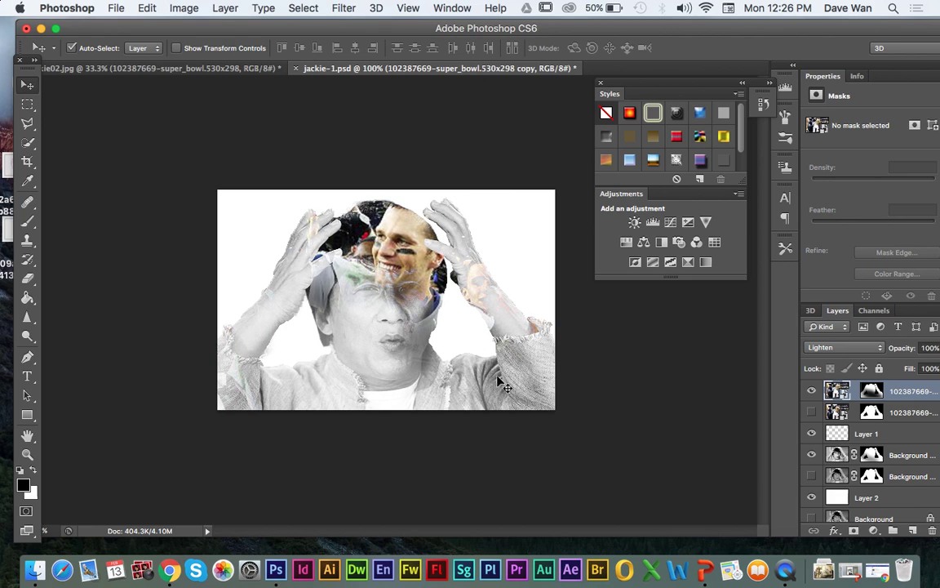
left_click_drag(412, 317, 357, 255)
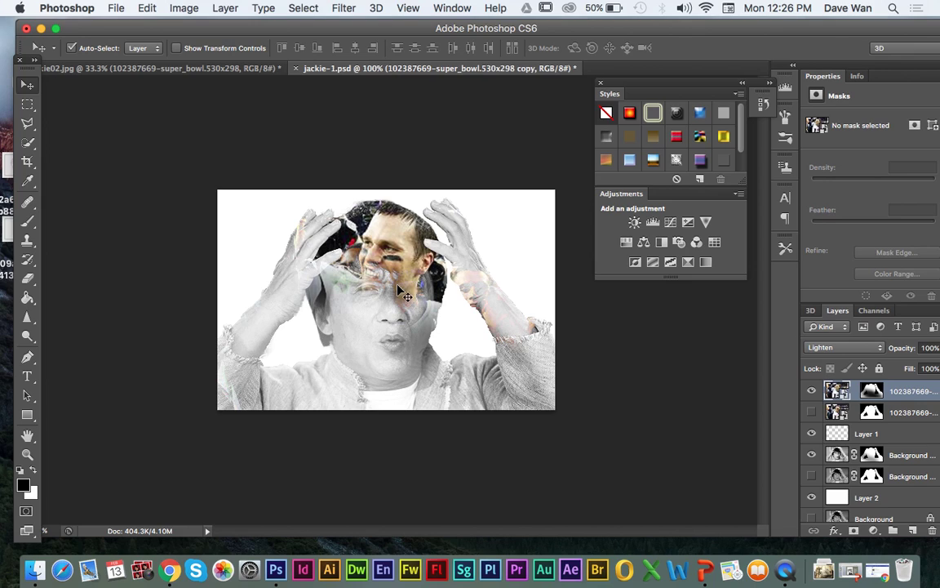
Step: Check the faded portrait layer's visibility and reduce the duplicated super bowl photo's opacity to 78%
left_click(813, 455)
left_click(813, 455)
left_click_drag(656, 29, 614, 25)
left_click(907, 346)
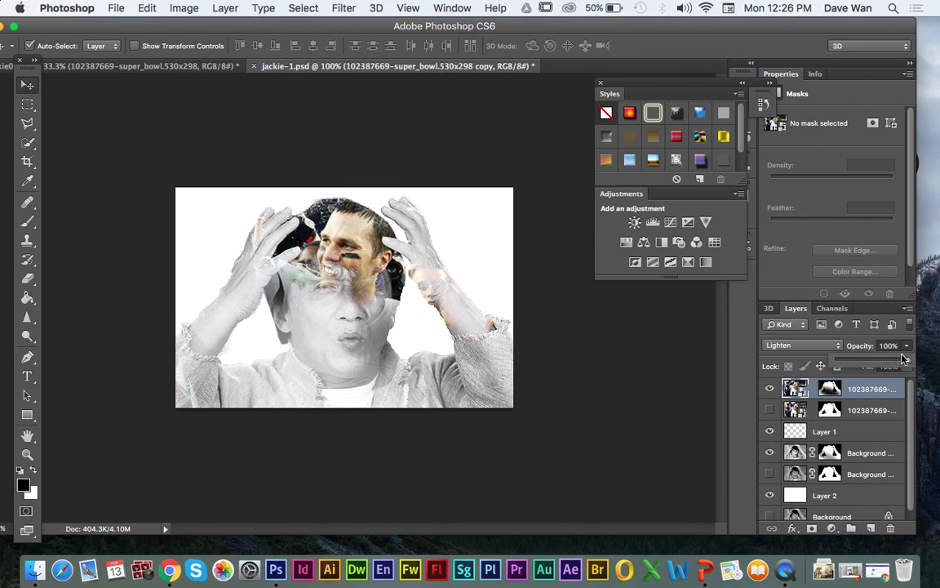
left_click_drag(907, 359, 882, 361)
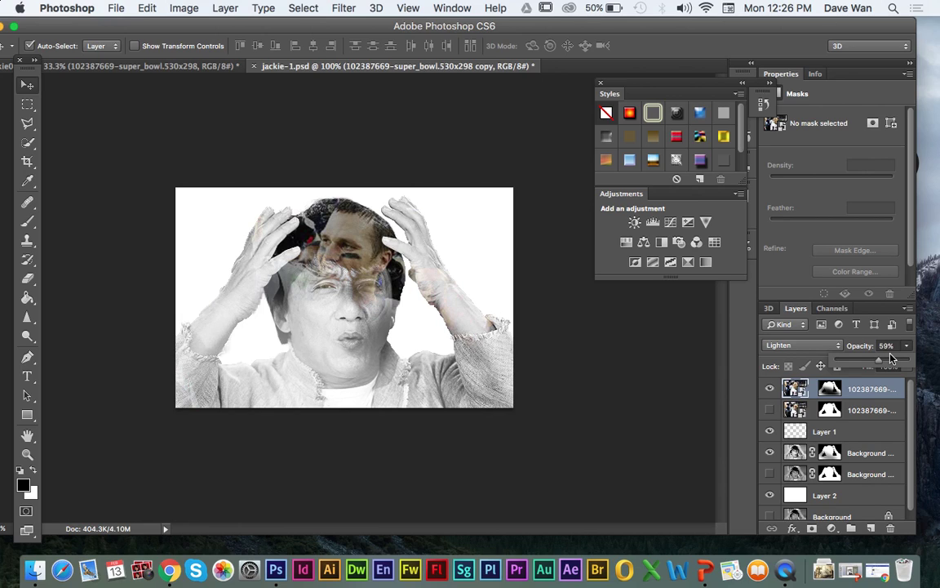
left_click(892, 359)
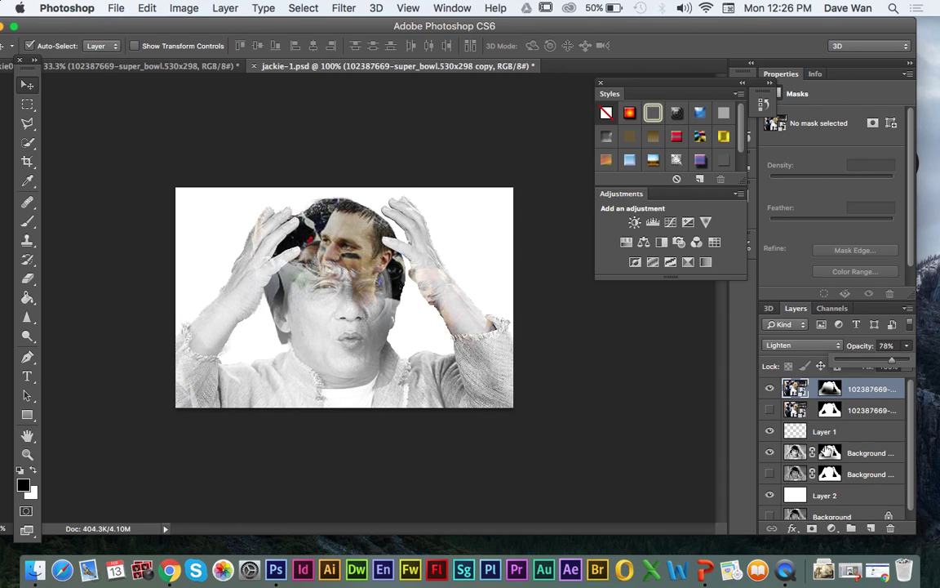
Step: Show the lower masked portrait layer to strengthen the face and jacket, comparing the image with each portrait layer on and off
left_click(769, 471)
left_click(769, 471)
left_click(769, 471)
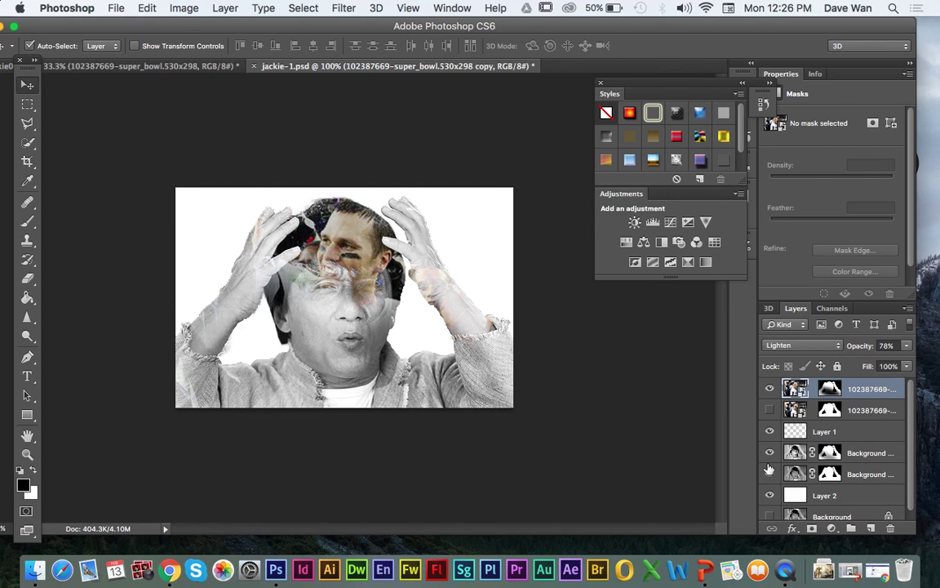
left_click(768, 475)
left_click(769, 475)
left_click(769, 474)
left_click(768, 474)
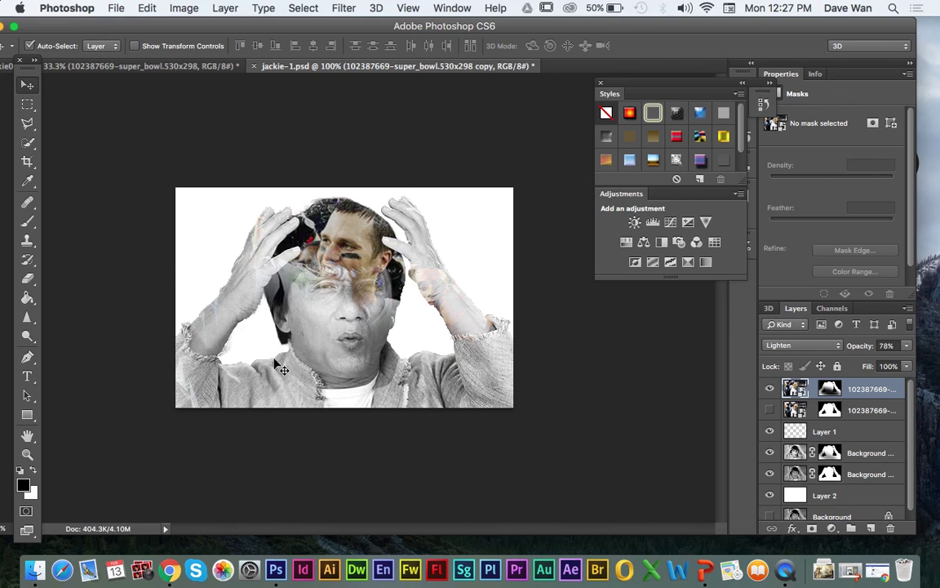
left_click(768, 454)
left_click(768, 454)
Step: Slightly lower the opacity of the upper masked portrait layer, then deselect all layers
left_click(782, 454)
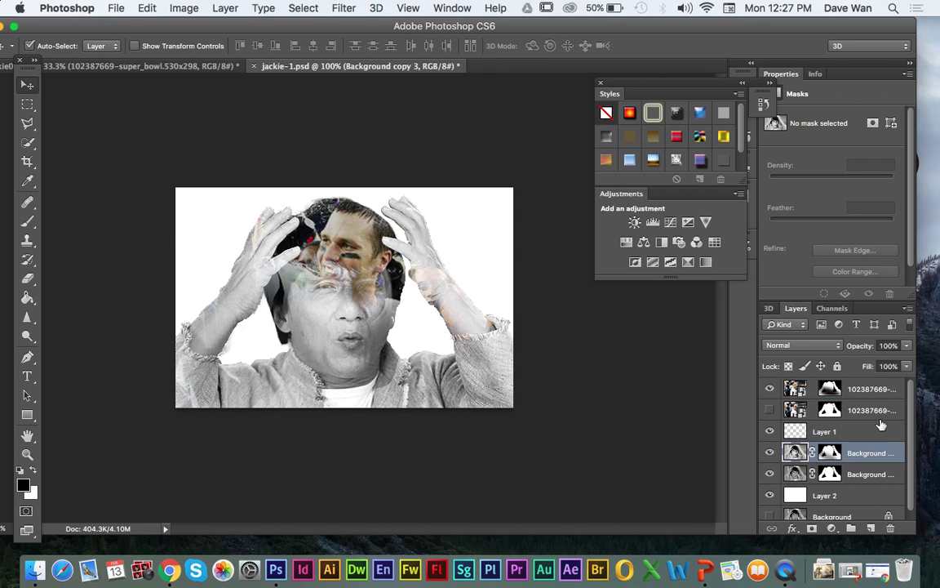
left_click(906, 345)
left_click_drag(896, 362, 891, 361)
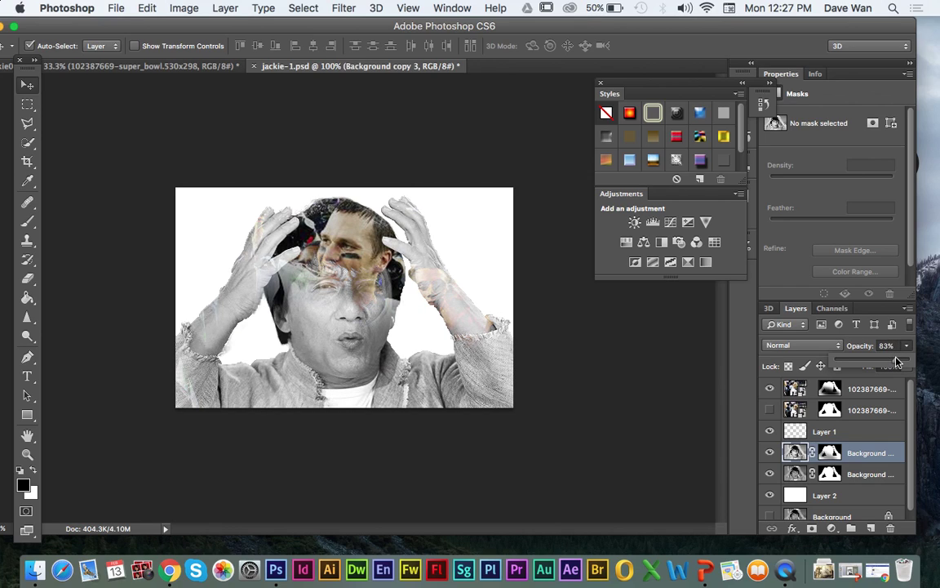
left_click_drag(896, 362, 902, 362)
mouse_move(902, 362)
left_mouse_down()
mouse_move(912, 364)
mouse_move(896, 365)
left_mouse_up()
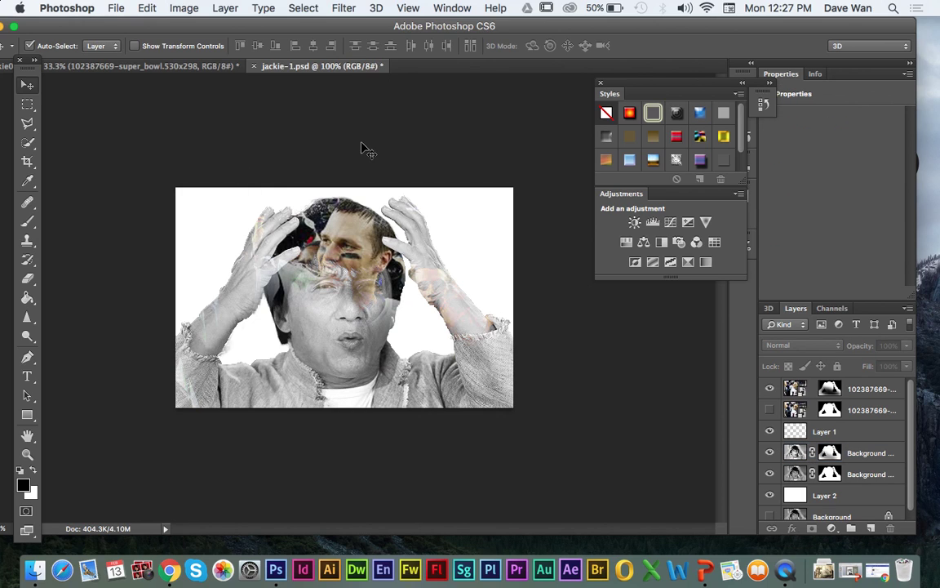
double_click(375, 31)
left_click(414, 41)
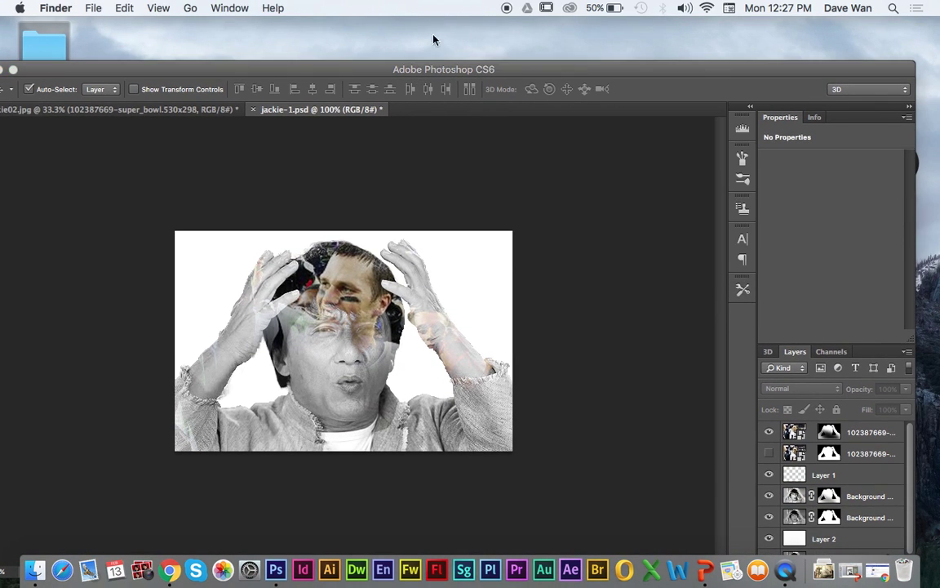